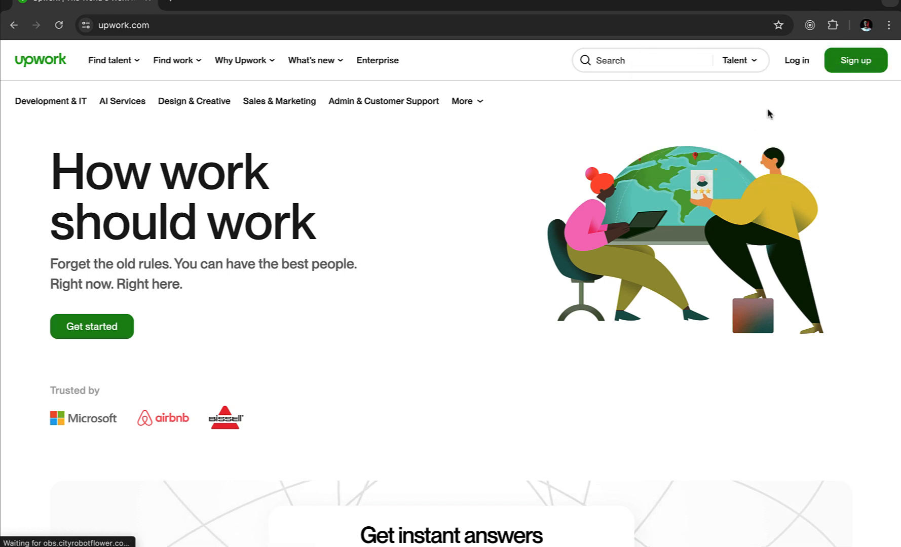
- Start a new Upwork account as a freelancer
{"action": "left_click", "coordinate": [850, 66]}
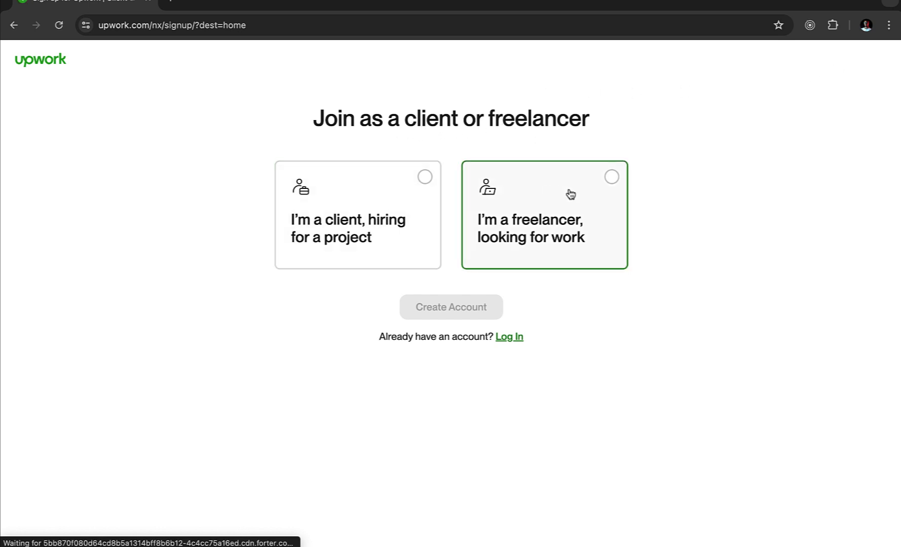
{"action": "left_click", "coordinate": [610, 192]}
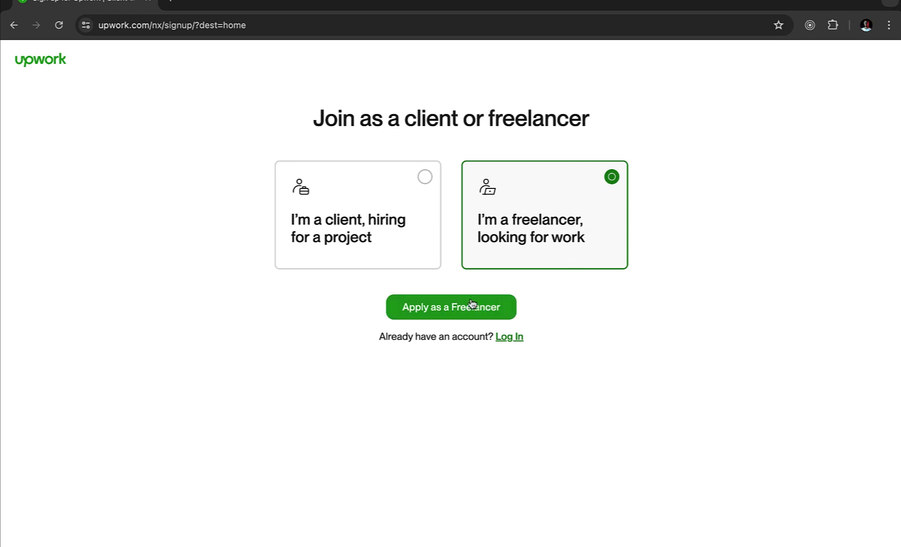
{"action": "left_click", "coordinate": [453, 310]}
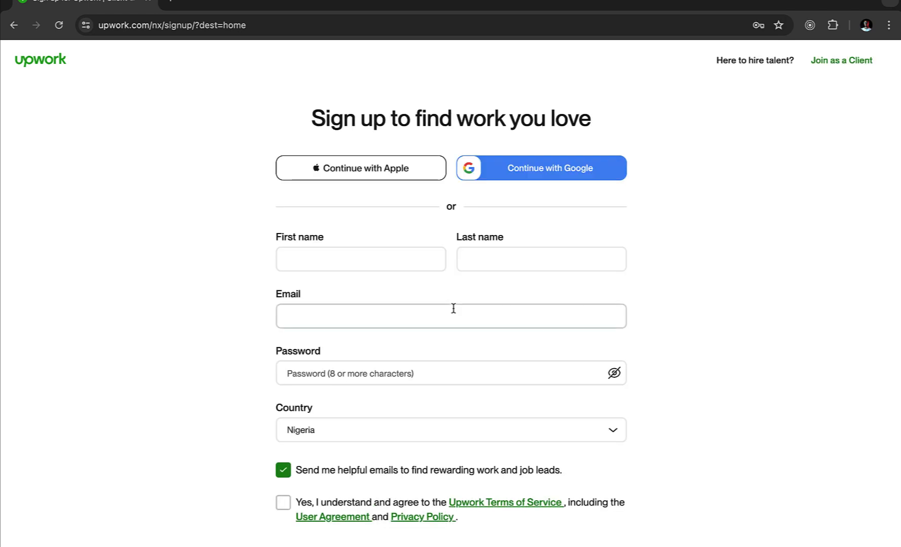
- Enter the first and last name in the sign-up form fields
{"action": "left_click", "coordinate": [372, 251]}
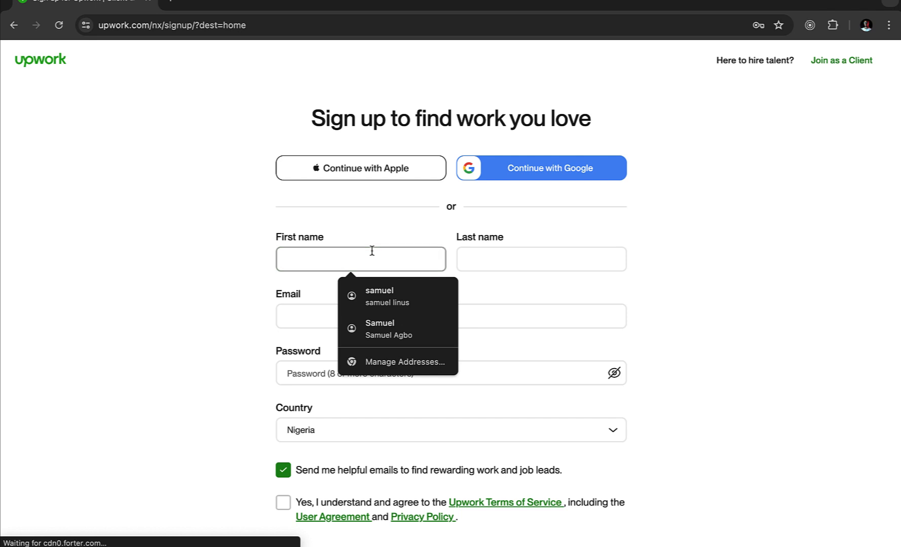
{"action": "left_click", "coordinate": [478, 262]}
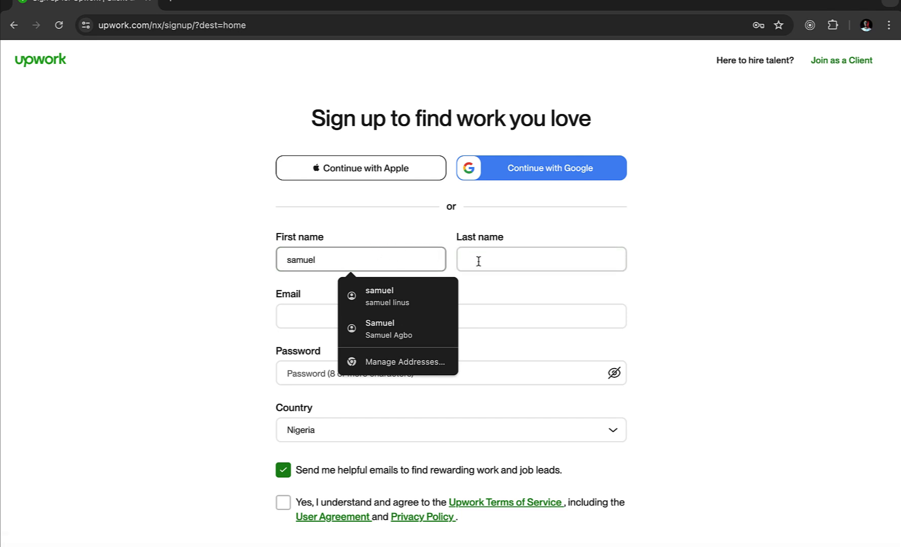
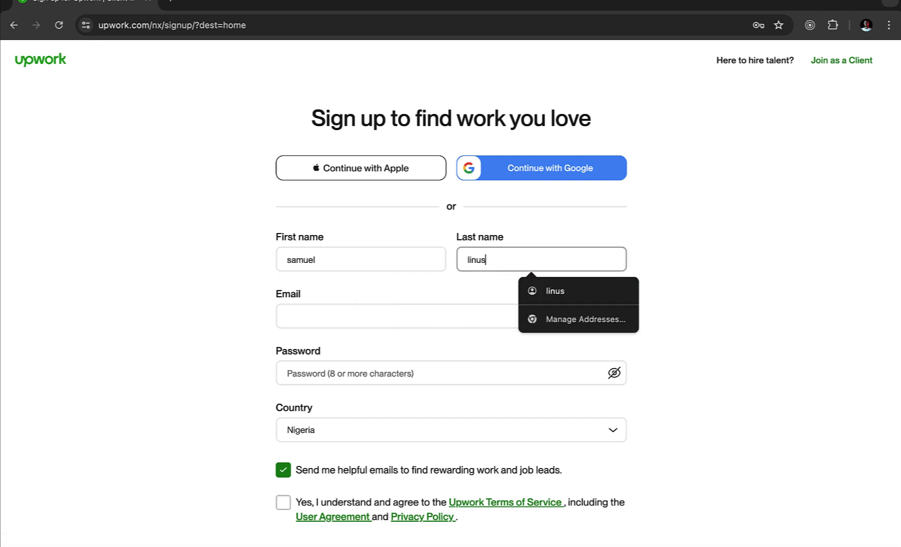
{"action": "left_click", "coordinate": [663, 241]}
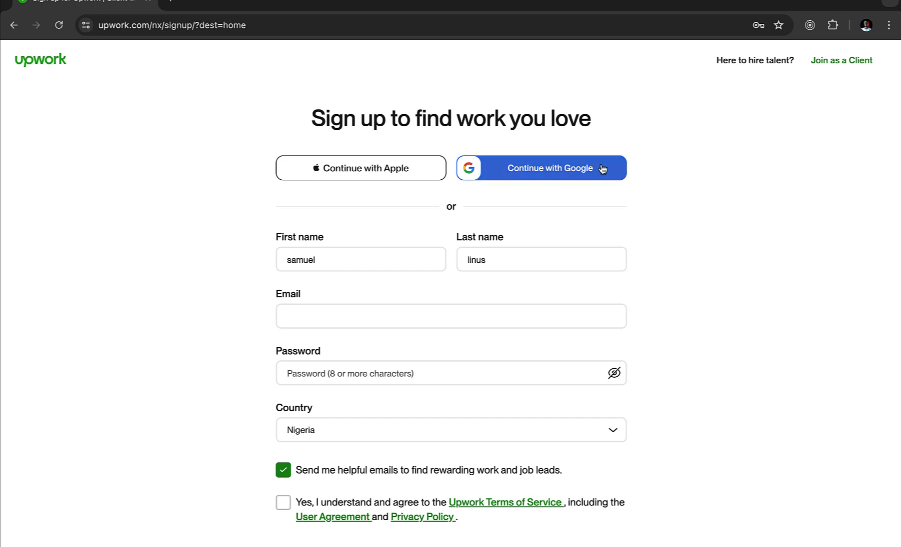
- Sign up with a Google account, choosing the account and allowing profile sharing with Upwork
{"action": "left_click", "coordinate": [572, 173]}
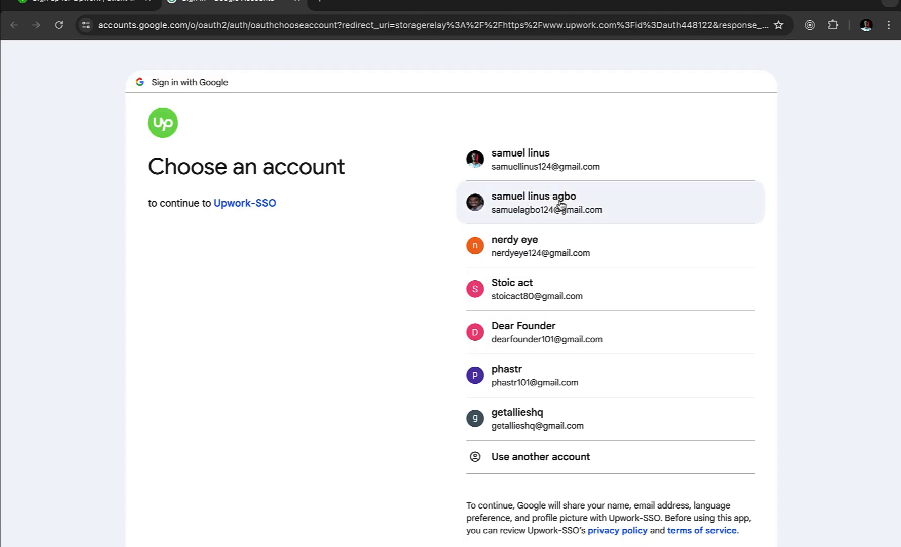
{"action": "left_click", "coordinate": [561, 204]}
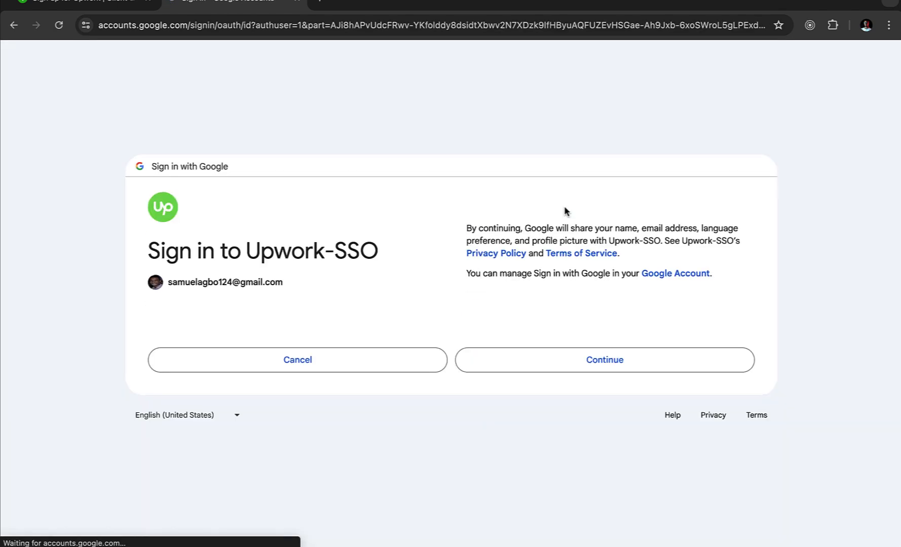
{"action": "left_click", "coordinate": [562, 372]}
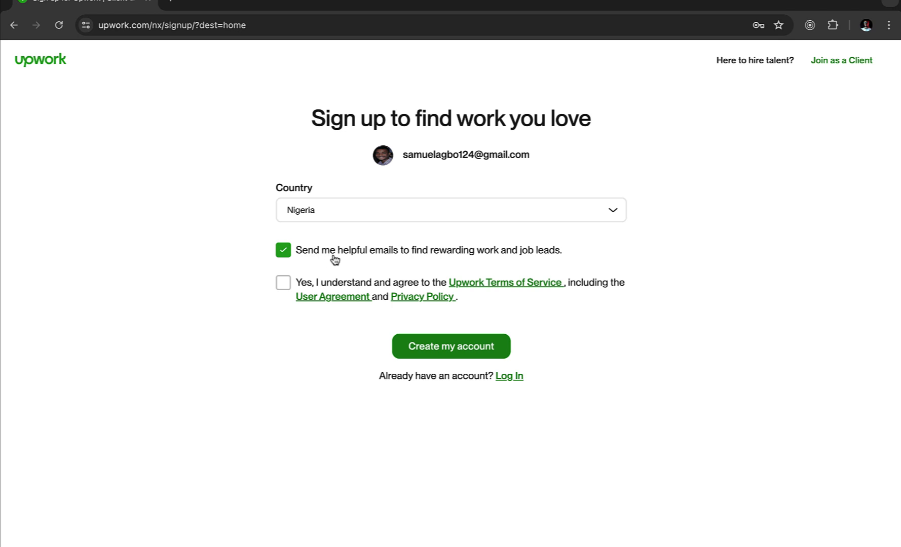
- Decline helpful emails, accept the Terms of Service and create the account
{"action": "left_click", "coordinate": [285, 253]}
{"action": "left_click", "coordinate": [456, 358]}
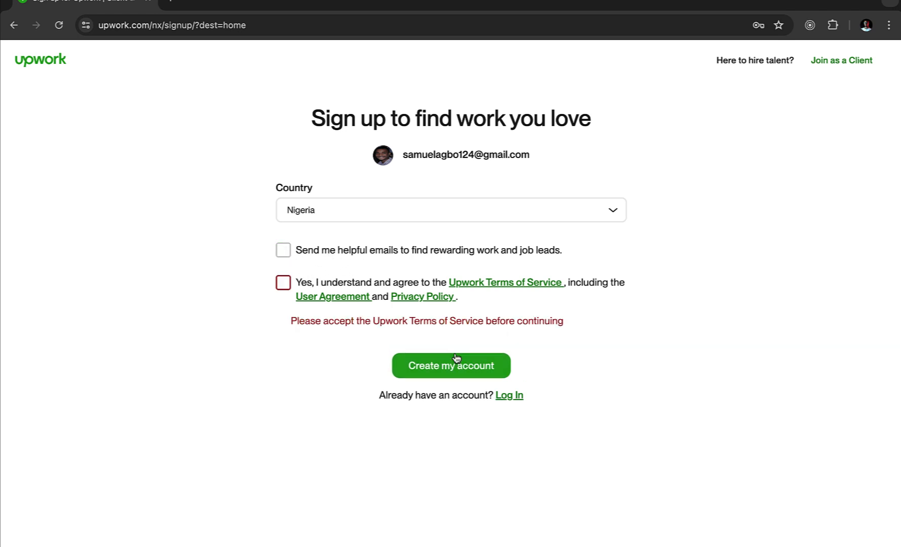
{"action": "left_click", "coordinate": [287, 286]}
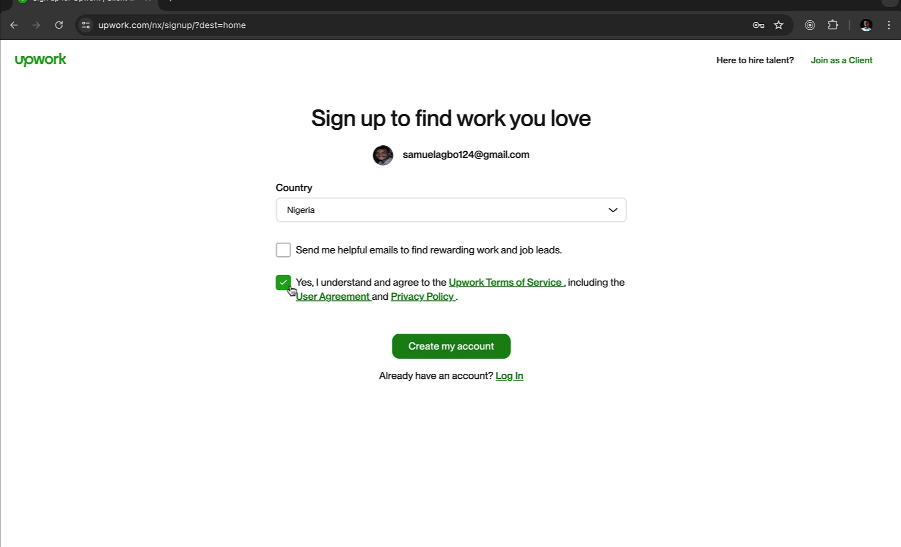
{"action": "left_click", "coordinate": [445, 345]}
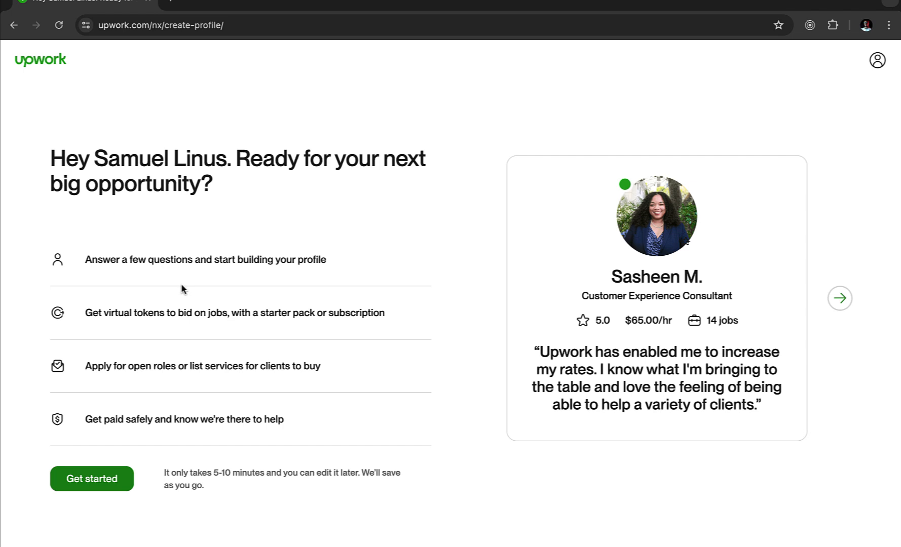
- Answer the intro questions: some experience, earning main income, and both ways of working
{"action": "left_click", "coordinate": [97, 482]}
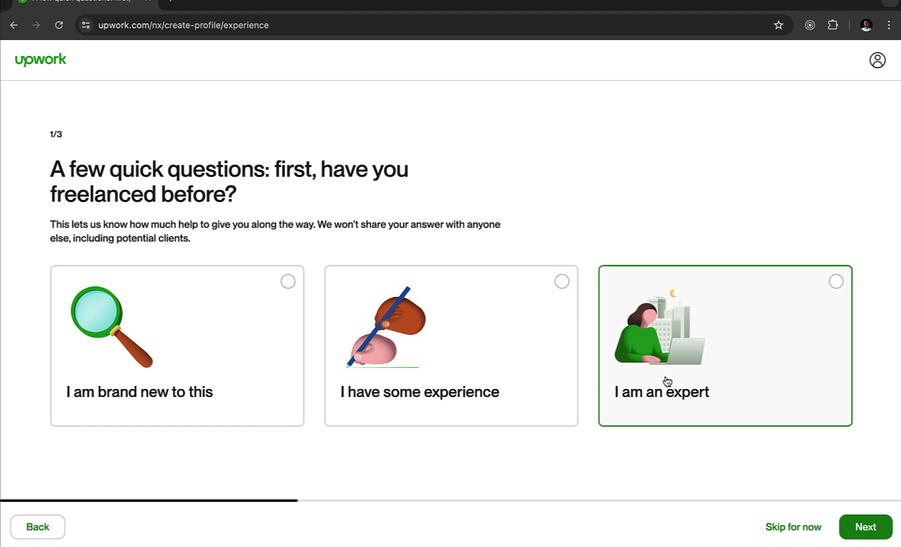
{"action": "left_click", "coordinate": [474, 402]}
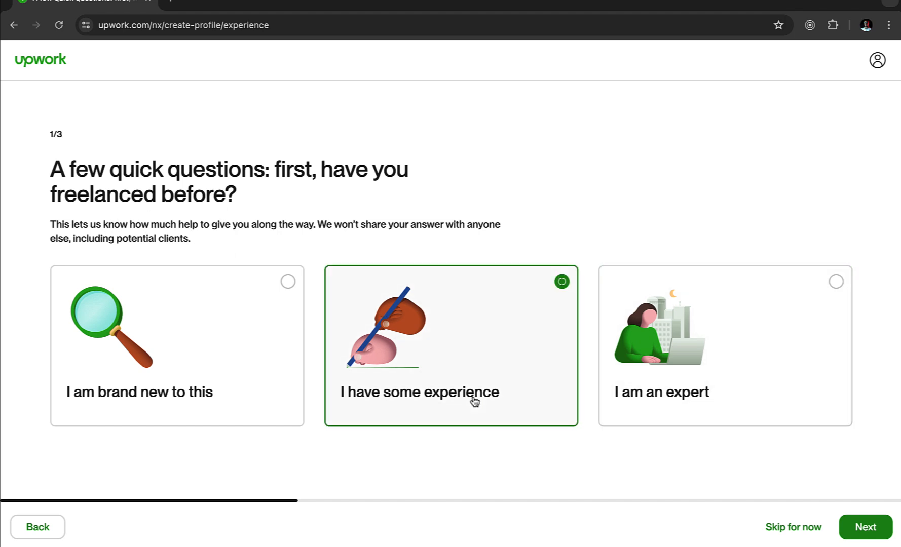
{"action": "left_click", "coordinate": [858, 531]}
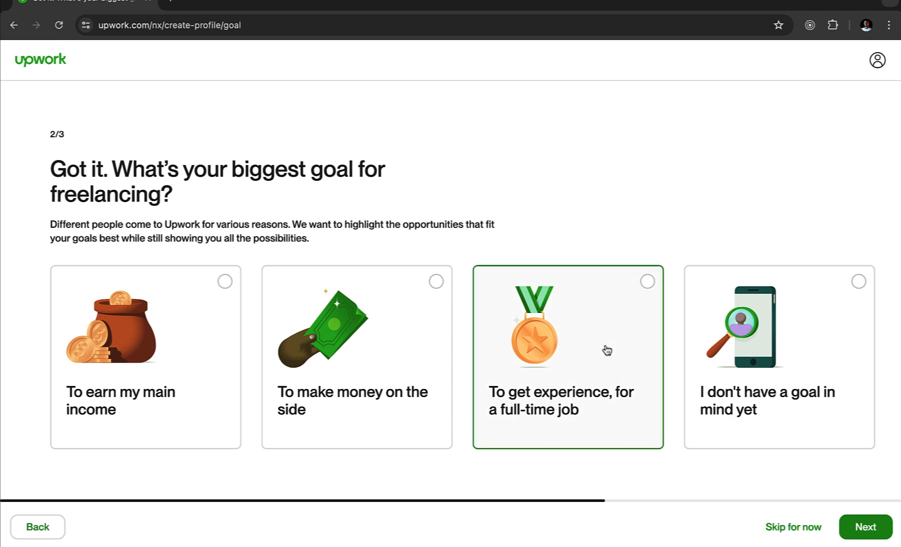
{"action": "left_click", "coordinate": [200, 334]}
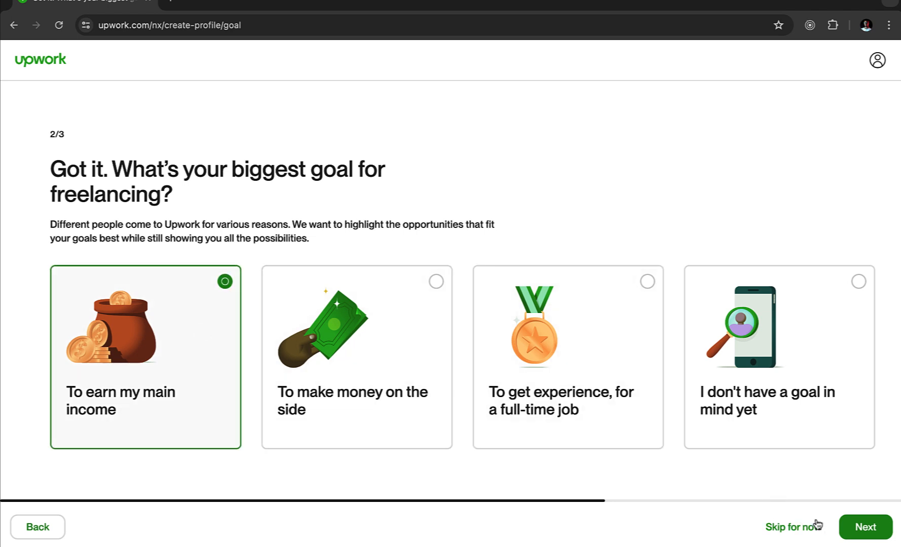
{"action": "left_click", "coordinate": [861, 535]}
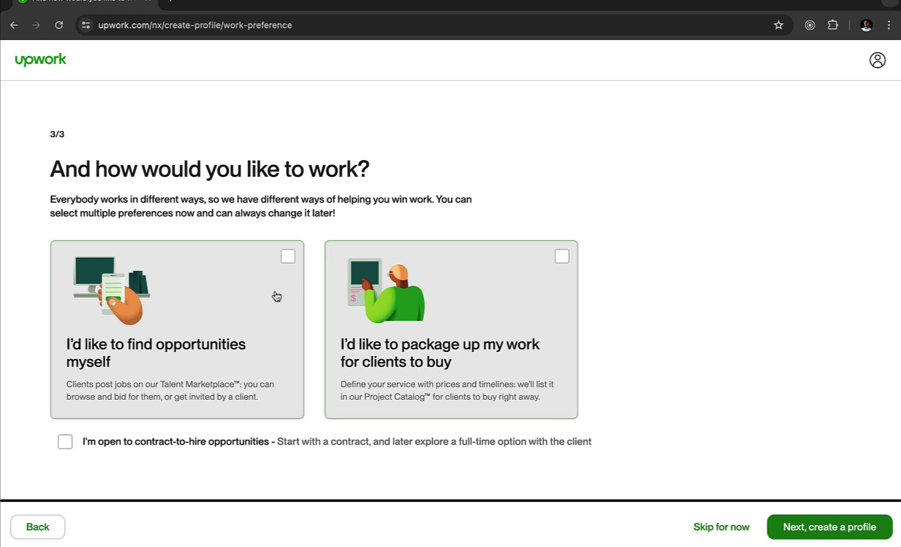
{"action": "left_click", "coordinate": [258, 280]}
{"action": "left_click", "coordinate": [513, 272]}
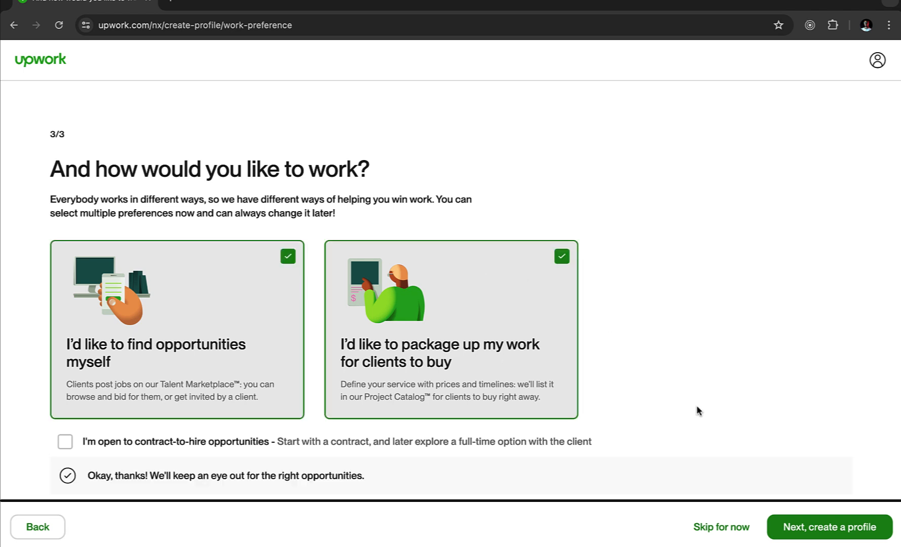
{"action": "left_click", "coordinate": [829, 530]}
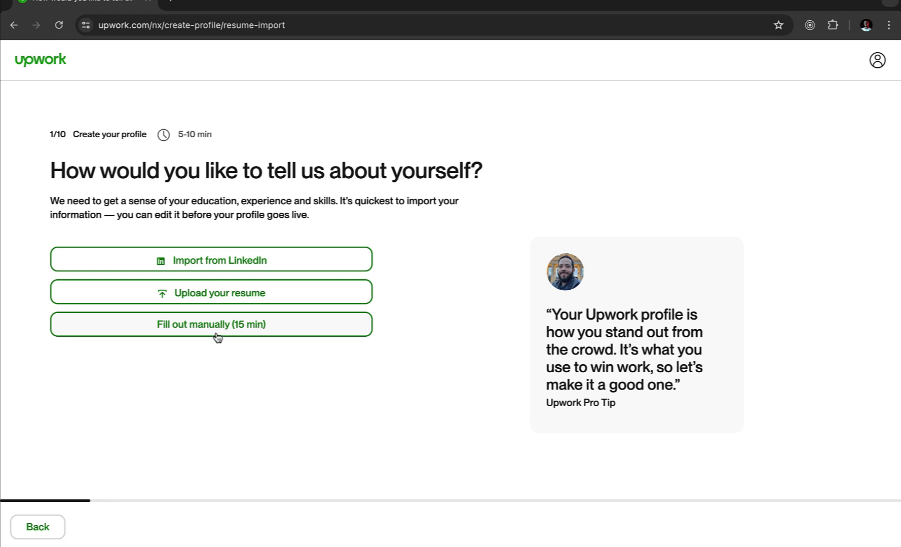
- Upload the senior UI designer resume PDF from Documents > cv > uiux
{"action": "left_click", "coordinate": [234, 294]}
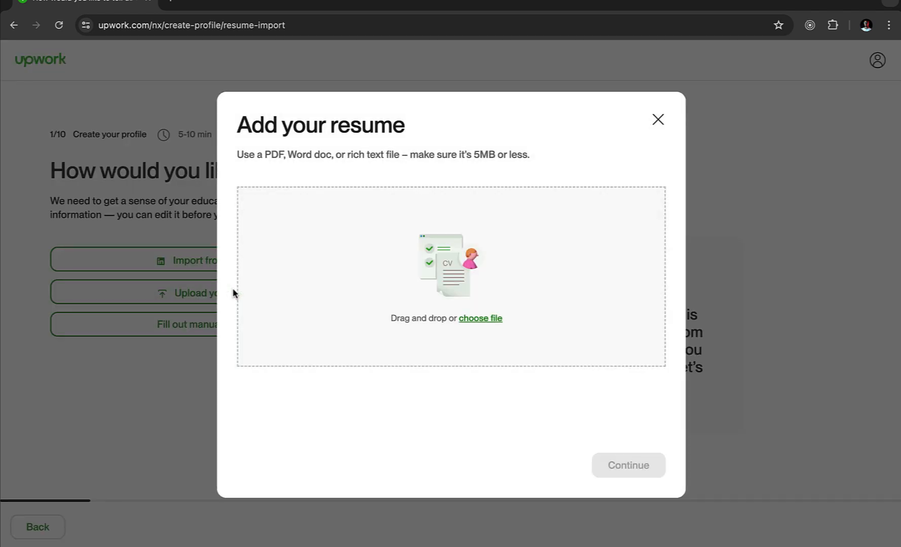
{"action": "left_click", "coordinate": [479, 319]}
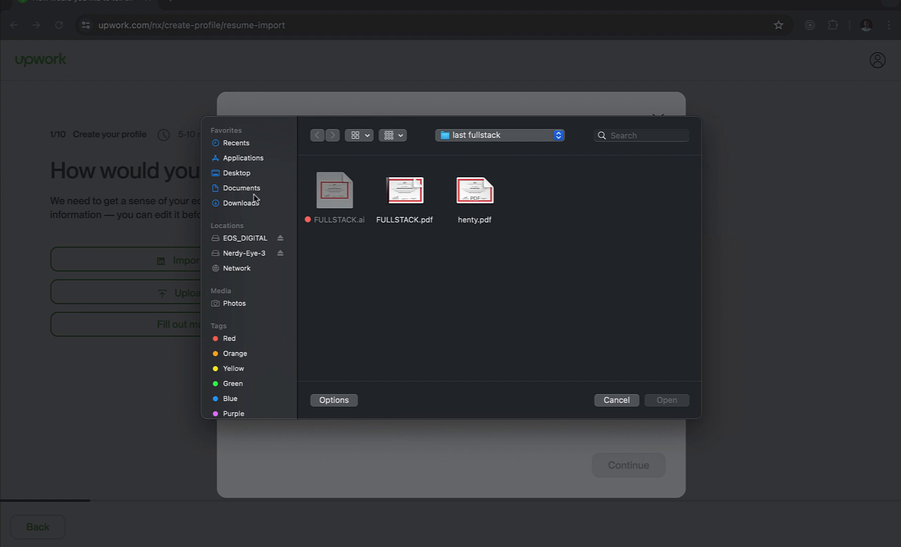
{"action": "left_click", "coordinate": [244, 189]}
{"action": "type", "text": "cv"}
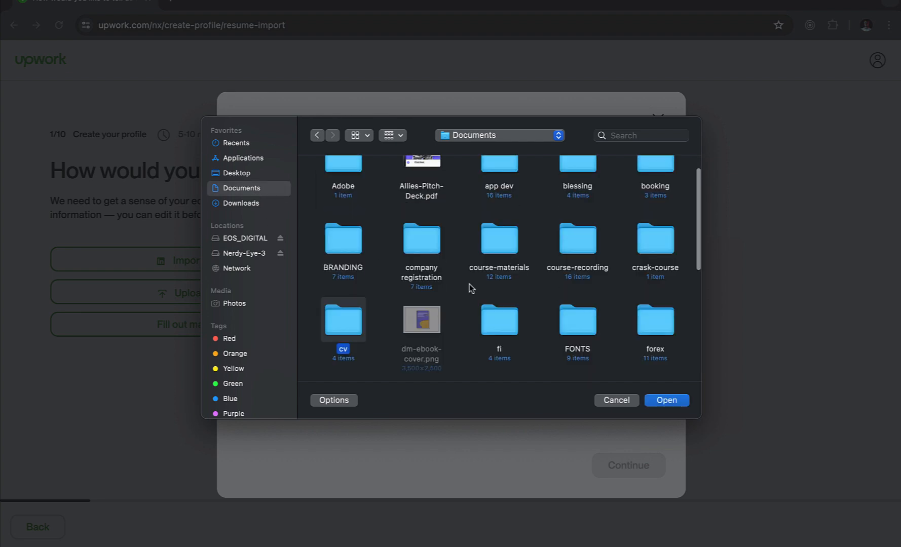
{"action": "double_click", "coordinate": [364, 328]}
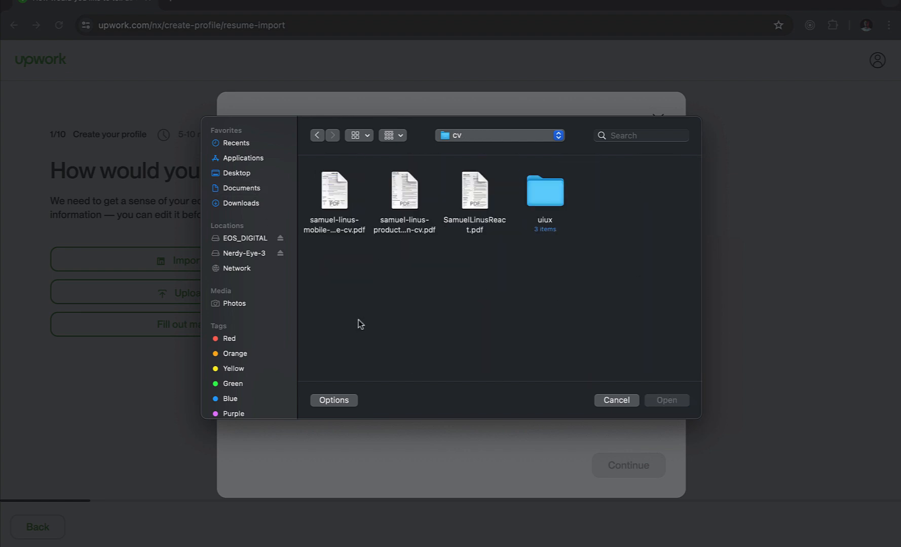
{"action": "double_click", "coordinate": [557, 197]}
{"action": "left_click", "coordinate": [410, 203]}
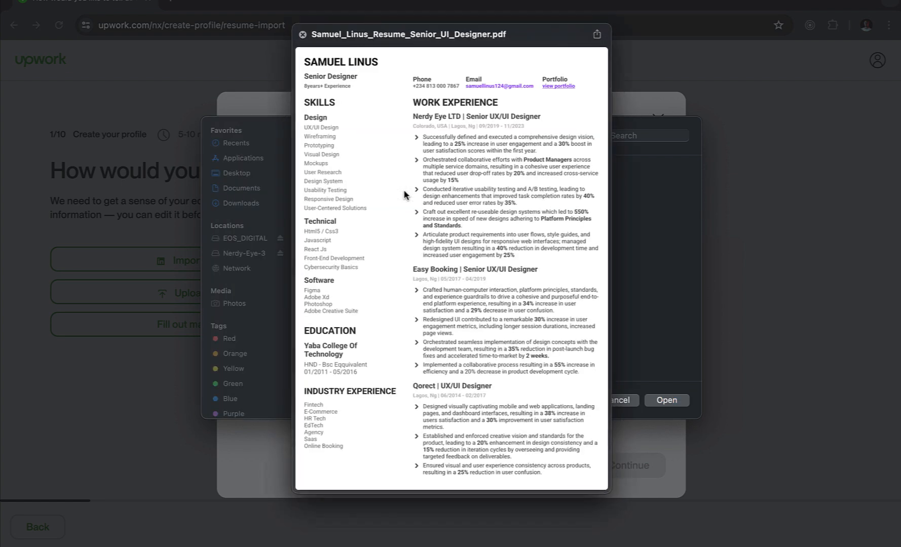
{"action": "key", "text": "space"}
{"action": "key", "text": "space"}
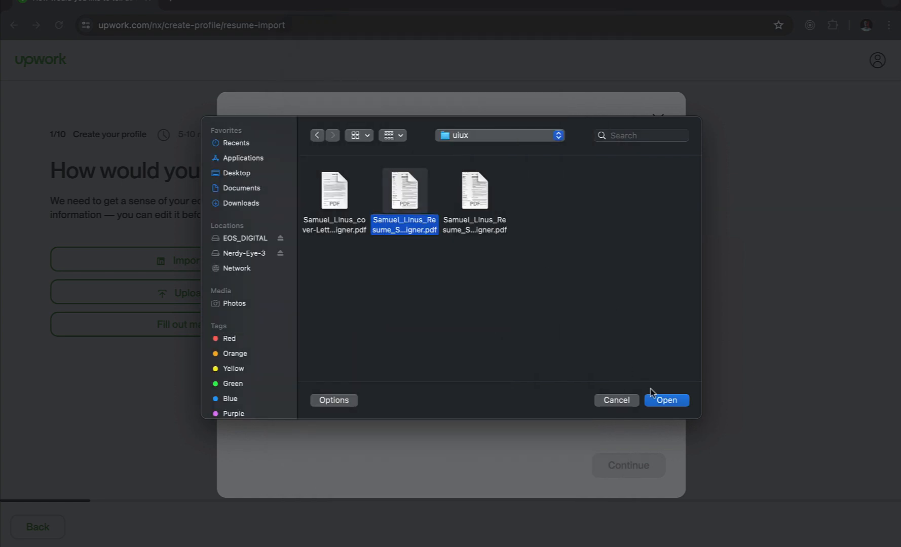
{"action": "left_click", "coordinate": [667, 400]}
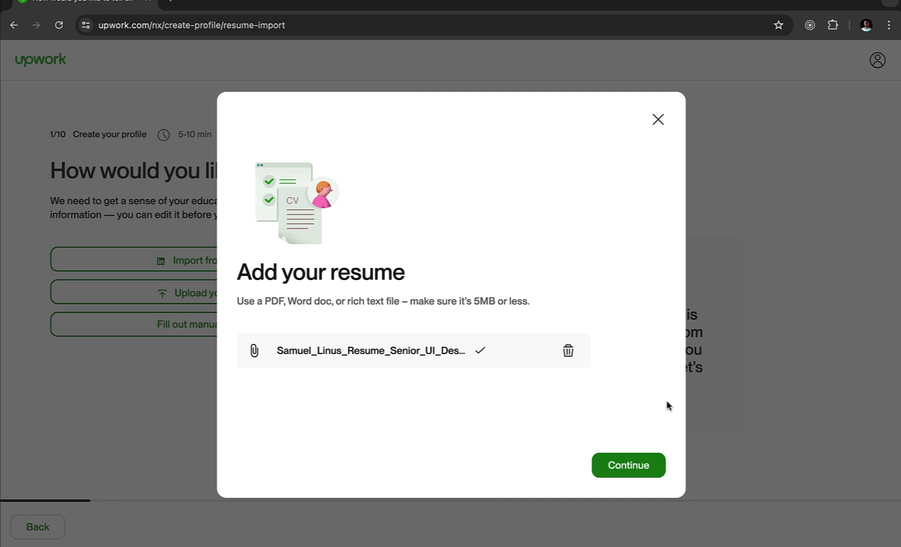
- Keep Product Design as the title and skip the experience and education pages
{"action": "left_click", "coordinate": [624, 467]}
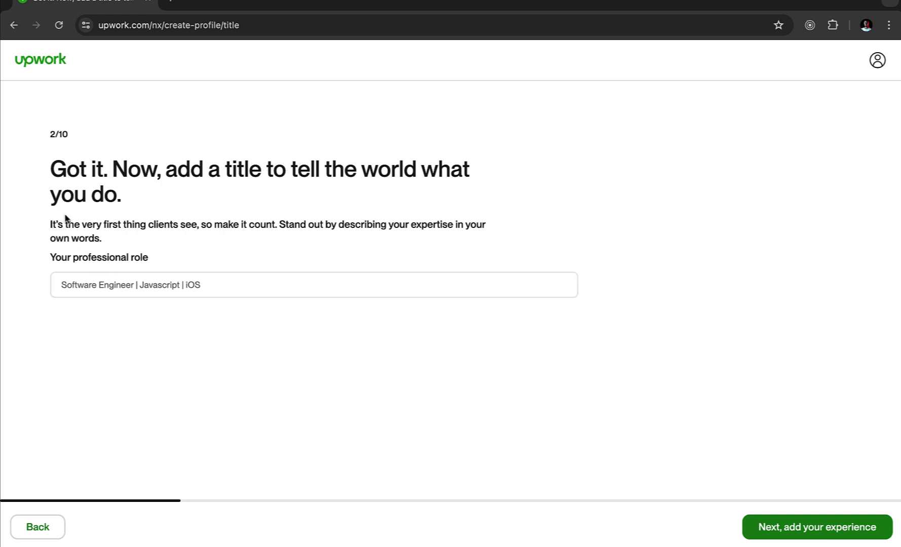
{"action": "left_click", "coordinate": [128, 283]}
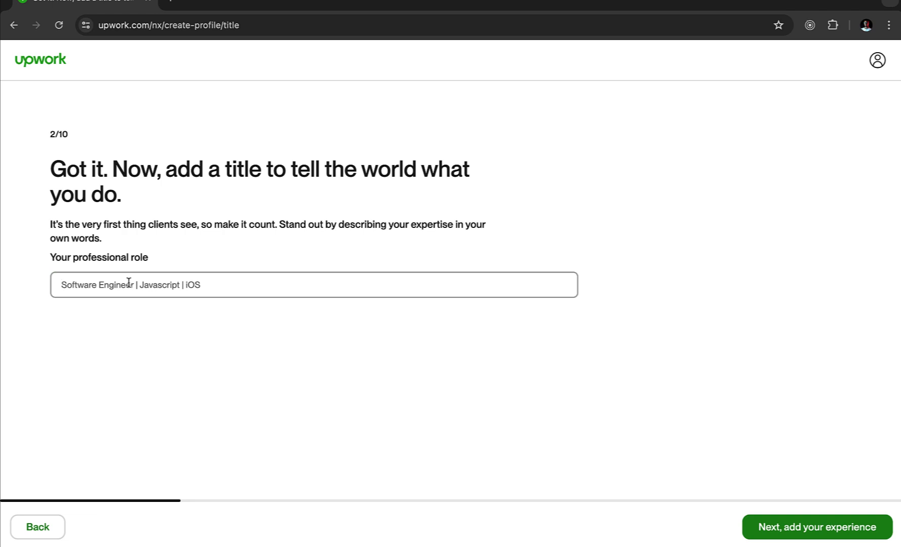
{"action": "type", "text": "Product Design"}
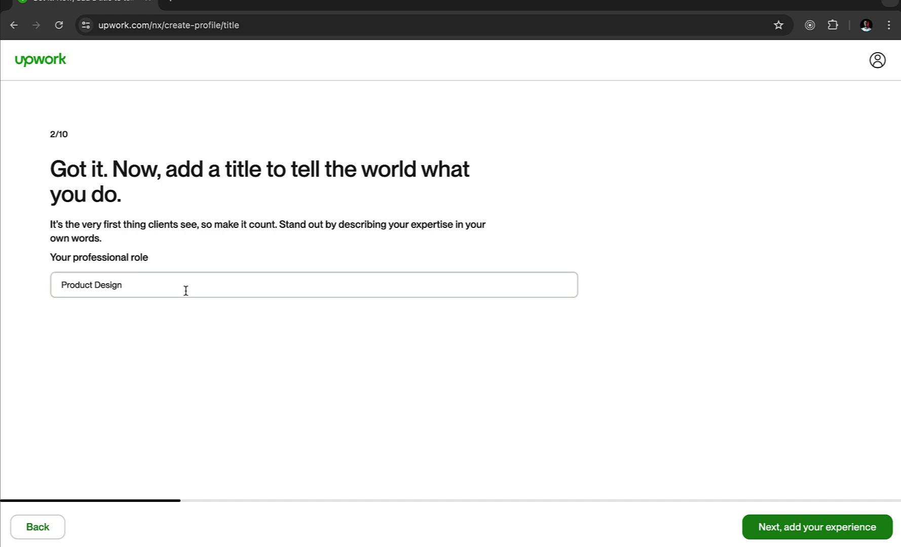
{"action": "left_click", "coordinate": [794, 536]}
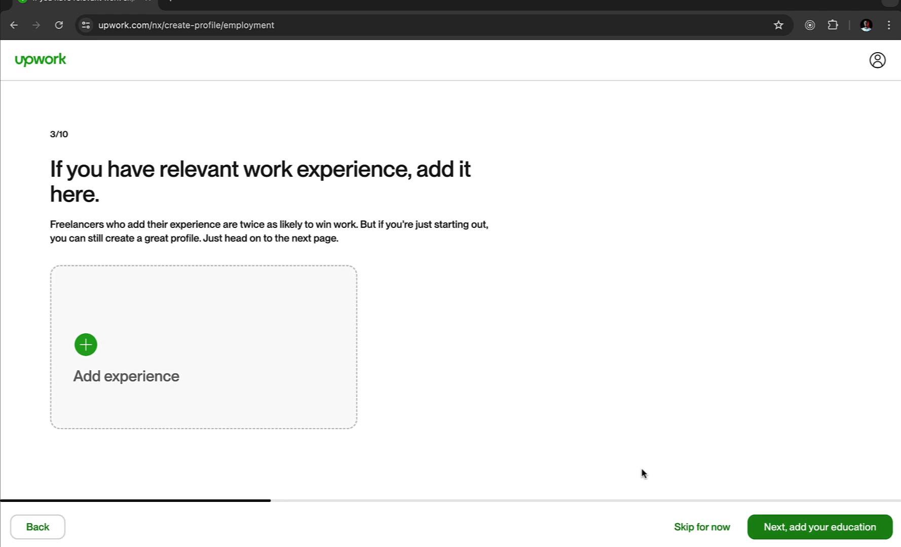
{"action": "left_click", "coordinate": [685, 527]}
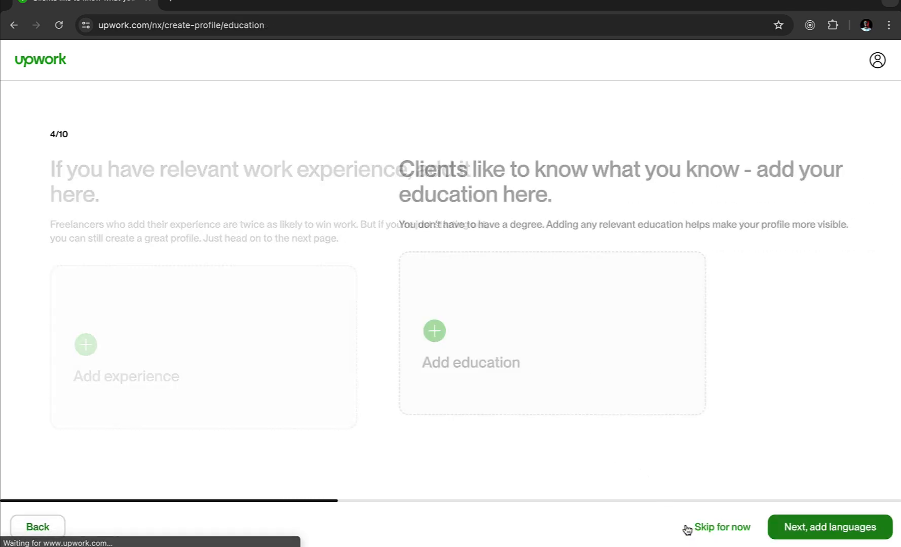
{"action": "left_click", "coordinate": [715, 530]}
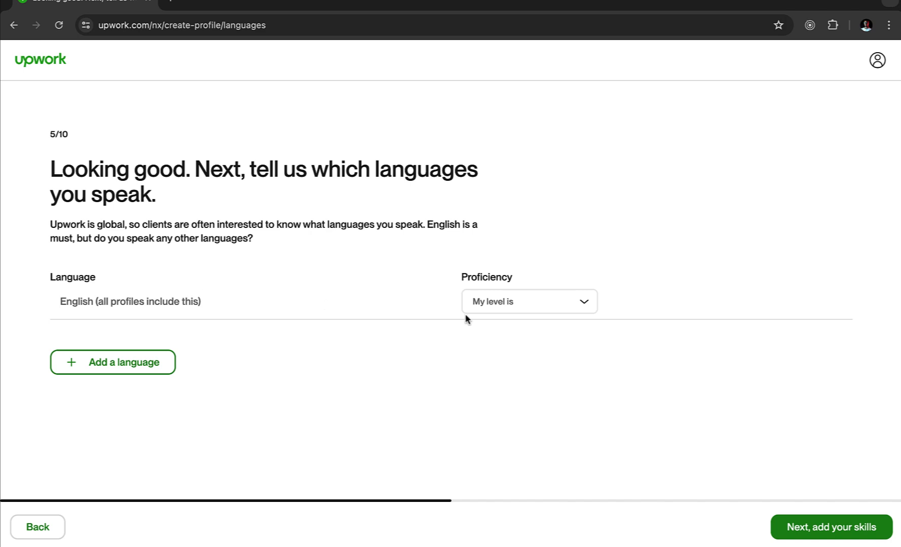
- Set English proficiency to Native or Bilingual
{"action": "left_click", "coordinate": [541, 304]}
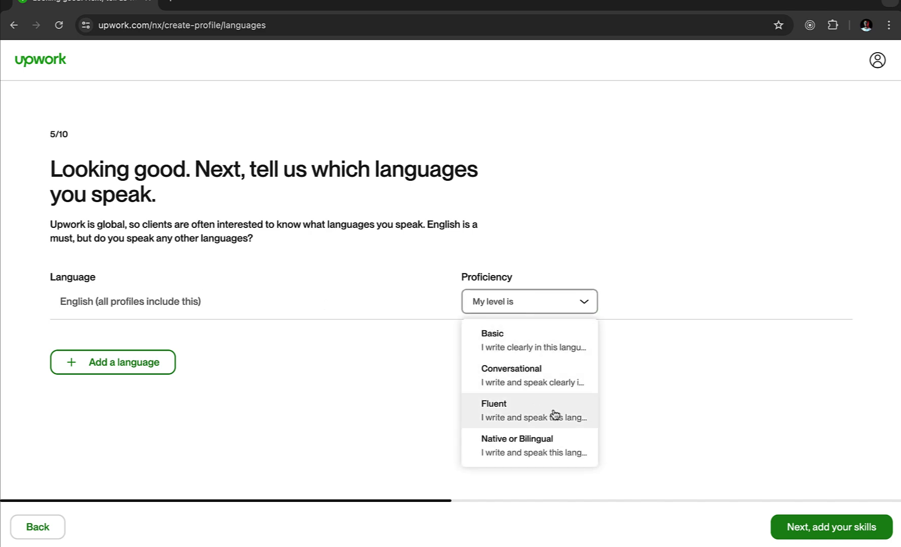
{"action": "left_click", "coordinate": [524, 453]}
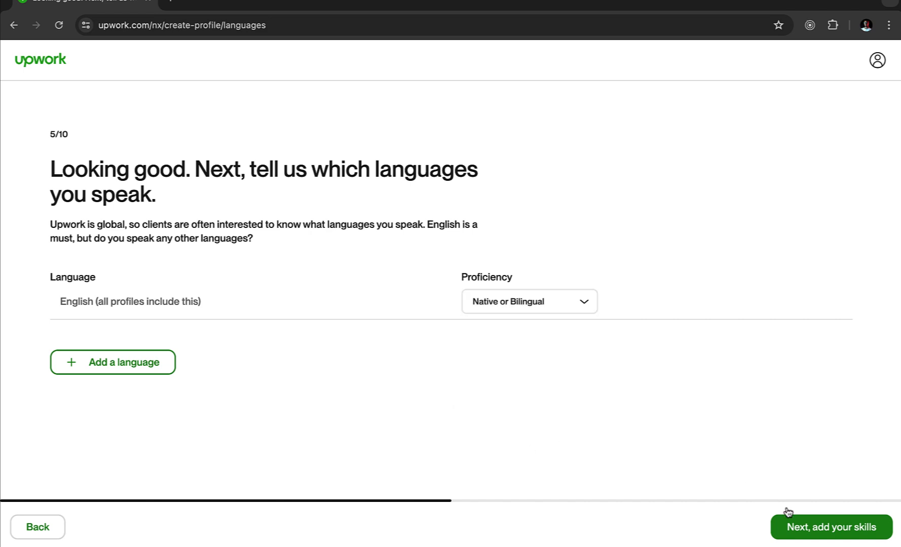
{"action": "left_click", "coordinate": [804, 529]}
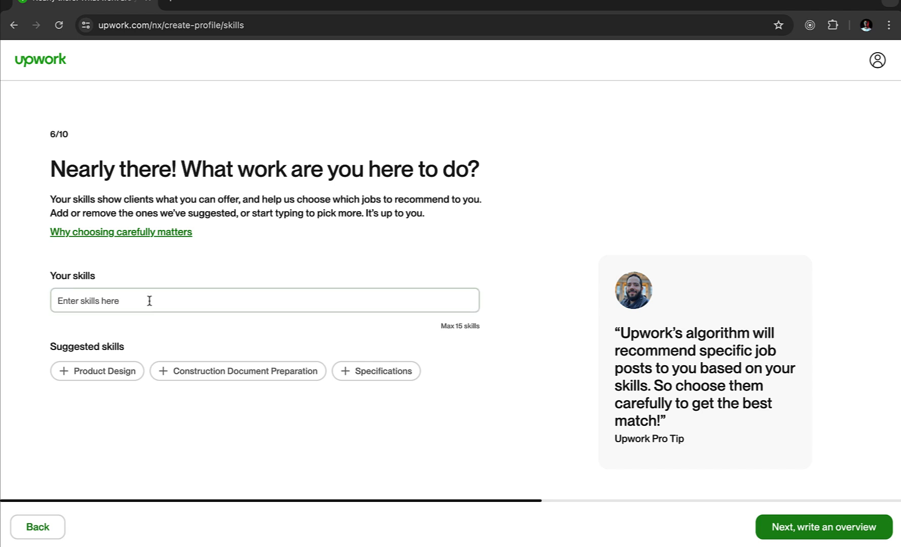
- Add Product Design, UI/UX Prototyping and UX & UI Design as profile skills
{"action": "left_click", "coordinate": [110, 373]}
{"action": "left_click", "coordinate": [188, 300]}
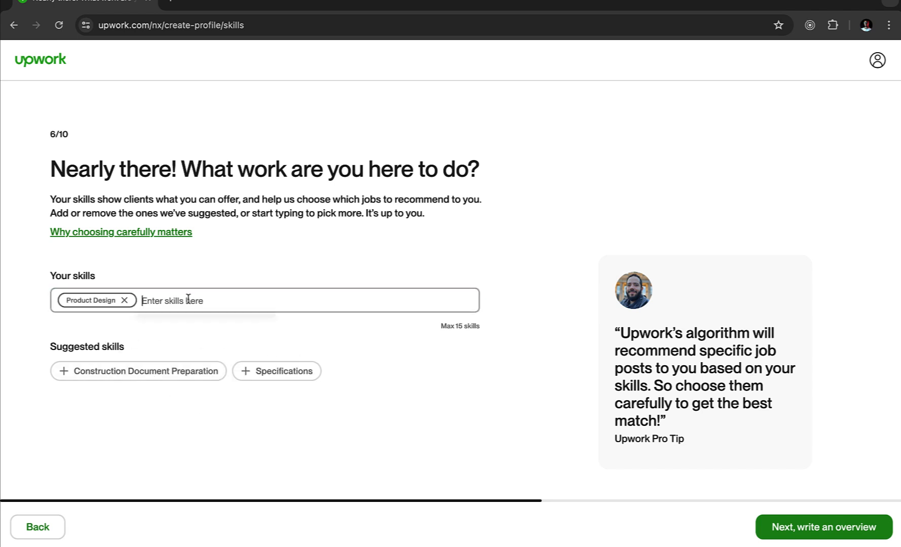
{"action": "type", "text": "ui"}
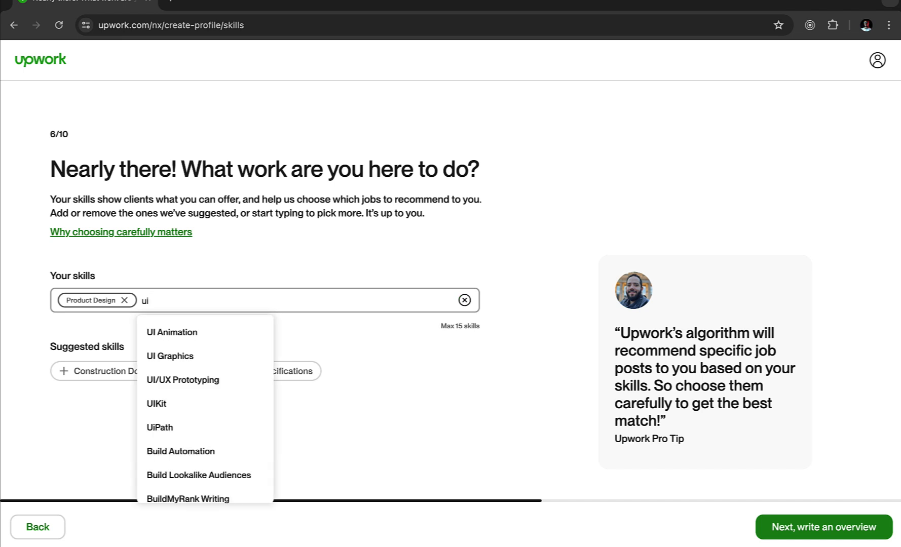
{"action": "left_click", "coordinate": [191, 381]}
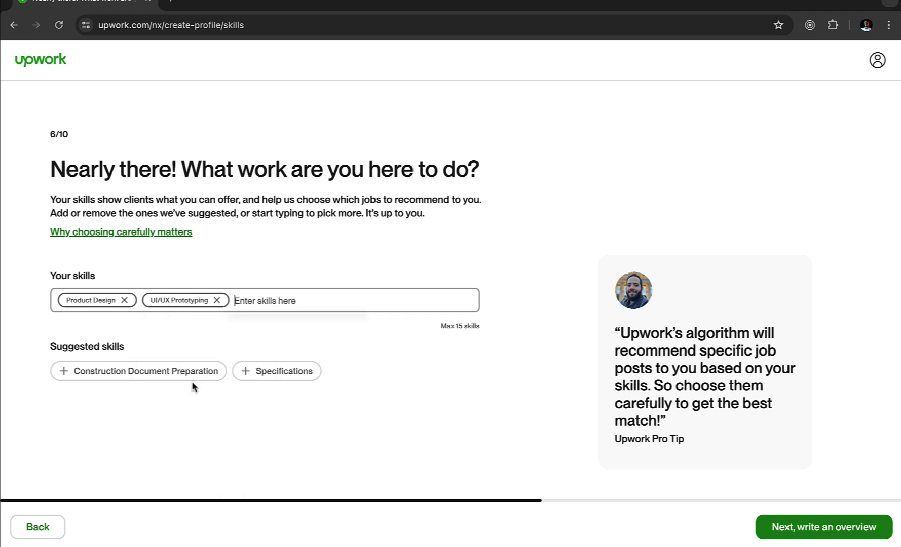
{"action": "type", "text": "ui"}
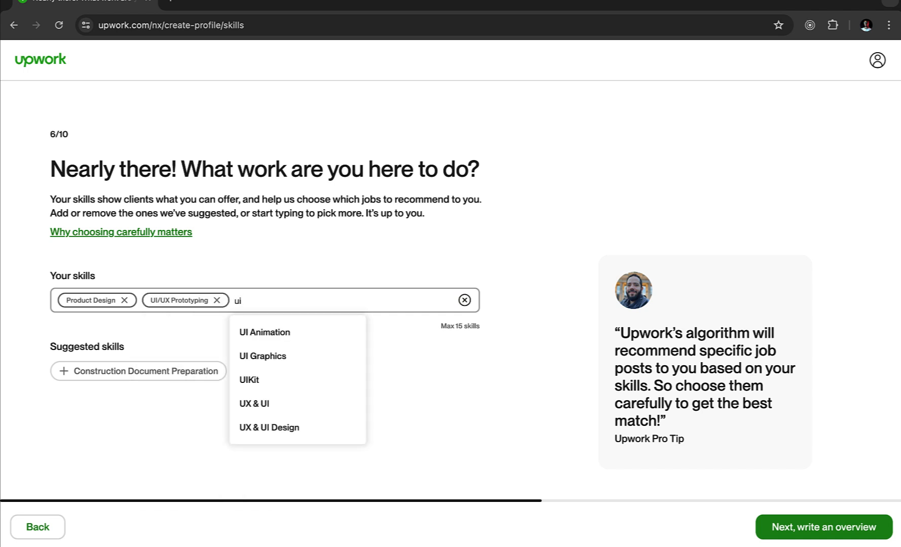
{"action": "type", "text": " de"}
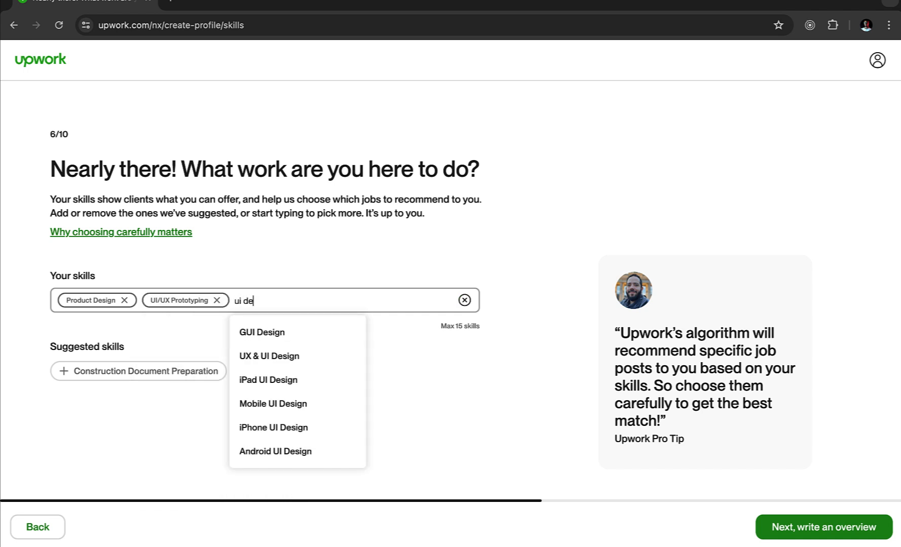
{"action": "left_click", "coordinate": [279, 360]}
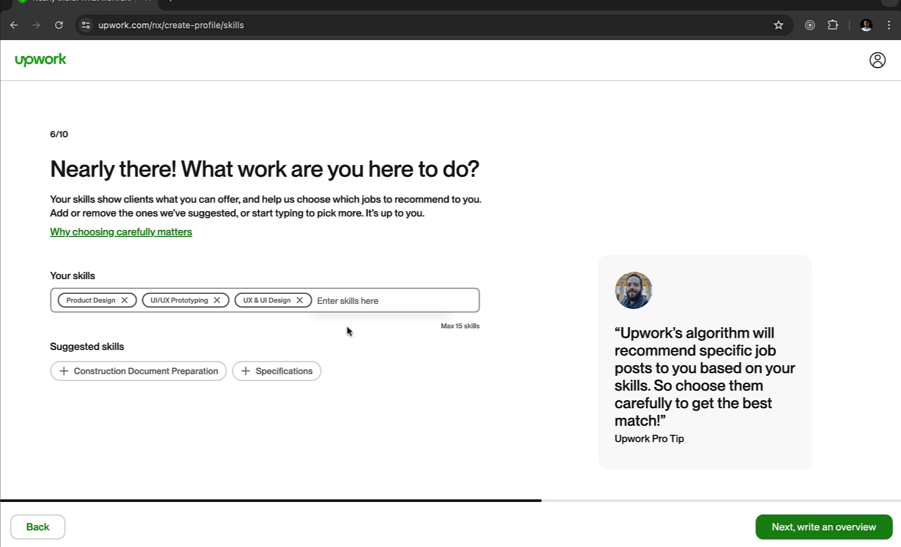
{"action": "left_click", "coordinate": [826, 528]}
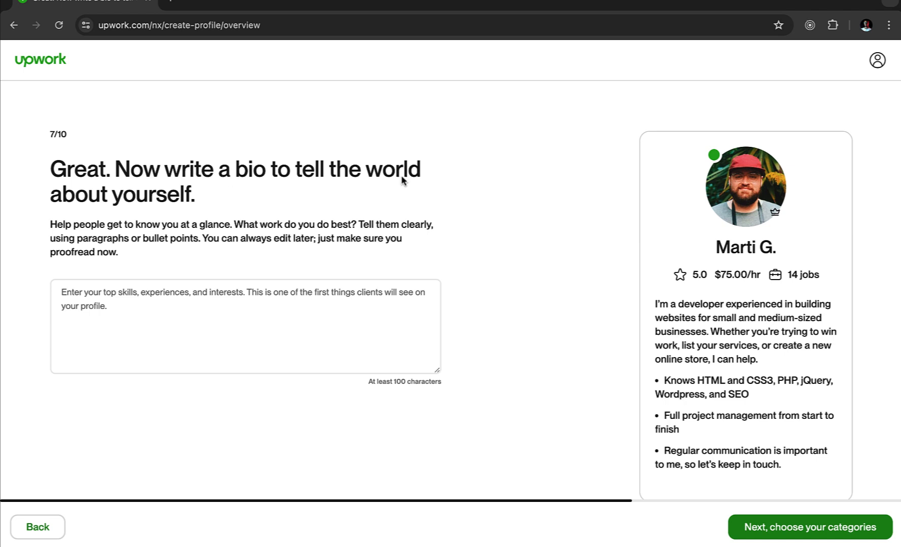
- Paste the example bio into the bio box and replace 'developer' with 'product design'
{"action": "left_click", "coordinate": [138, 308]}
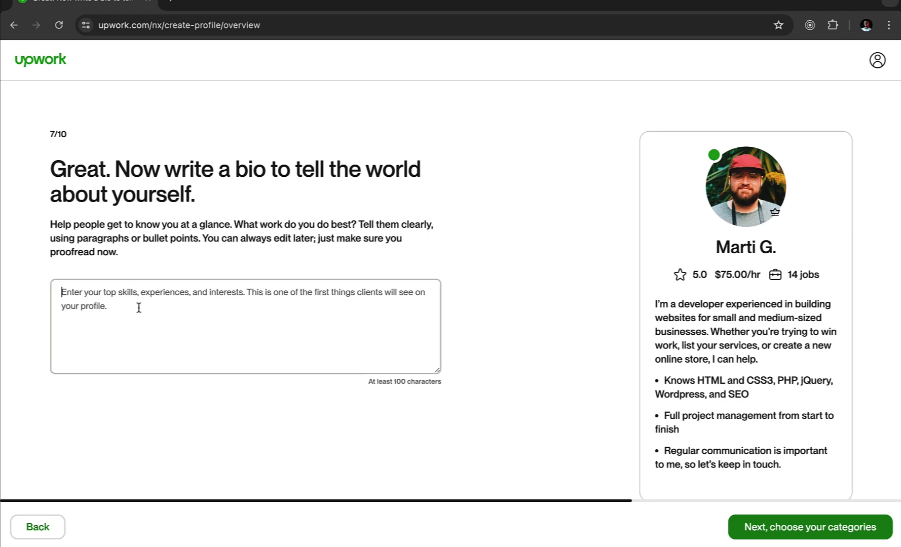
{"action": "scroll", "coordinate": [731, 326], "scroll_direction": "down", "scroll_amount": 1}
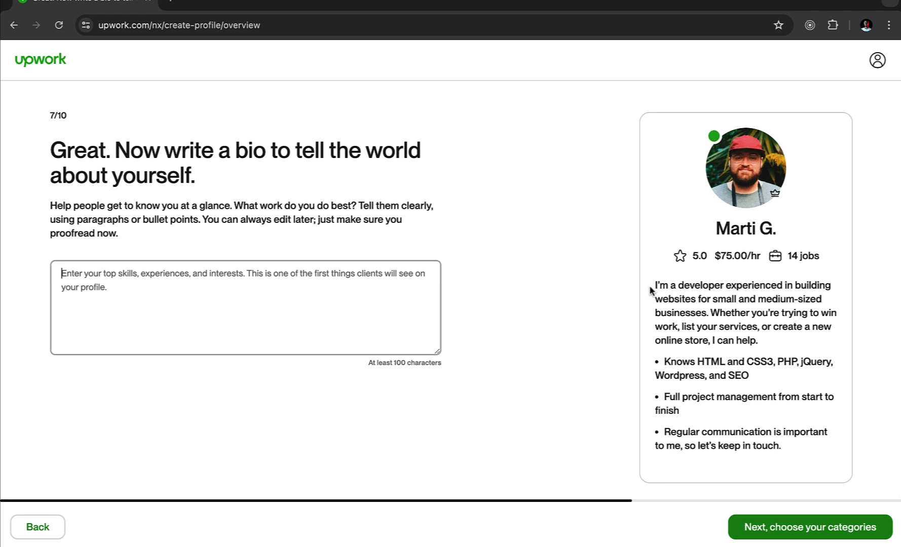
{"action": "left_click_drag", "start_coordinate": [654, 286], "coordinate": [804, 449]}
{"action": "key", "text": "ctrl+c"}
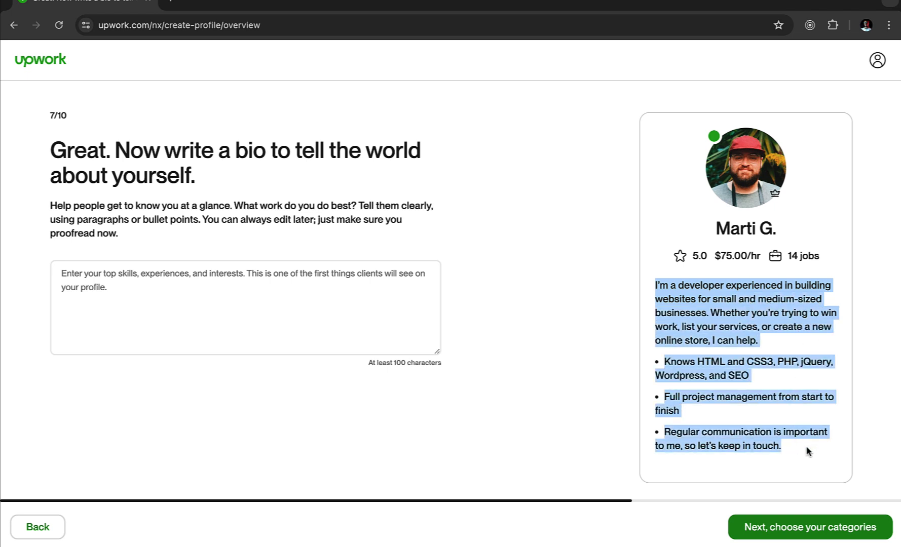
{"action": "left_click", "coordinate": [161, 273]}
{"action": "key", "text": "ctrl+v"}
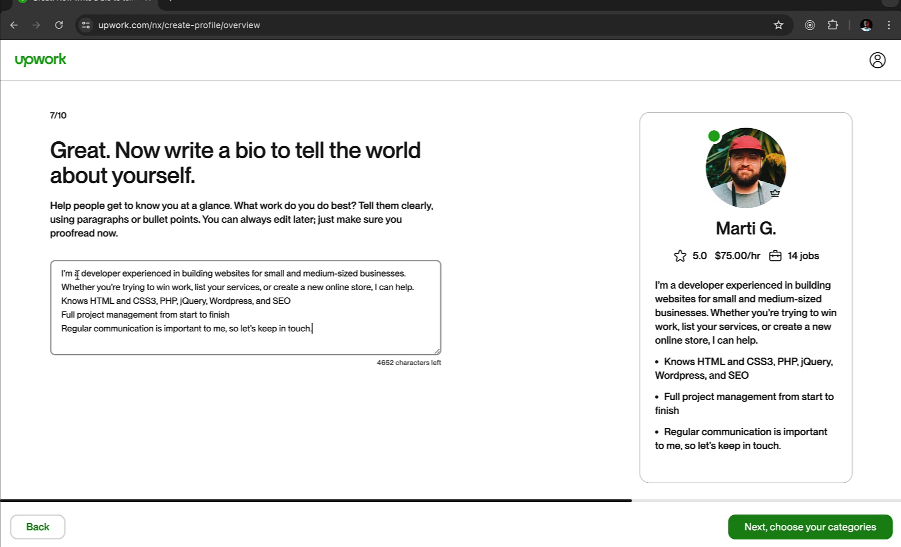
{"action": "left_click_drag", "start_coordinate": [84, 273], "coordinate": [122, 276]}
{"action": "type", "text": "product "}
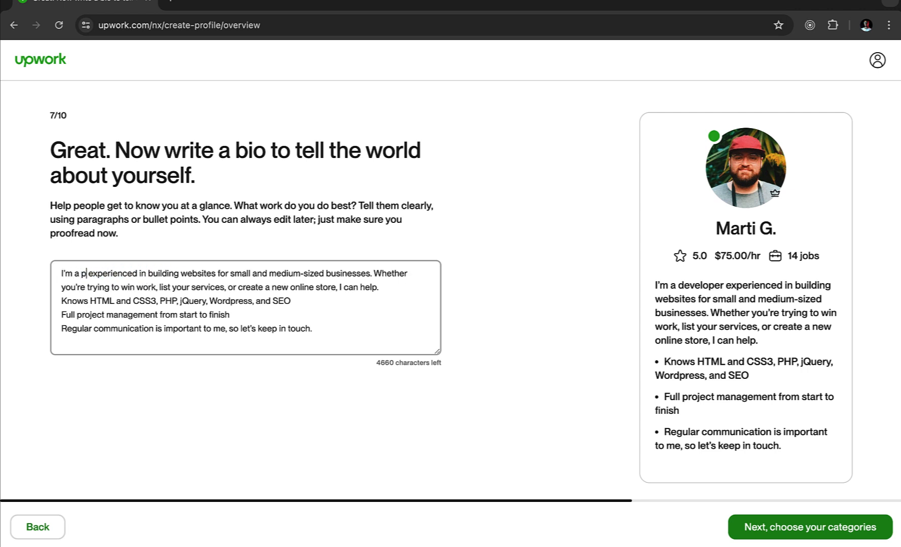
{"action": "type", "text": "design"}
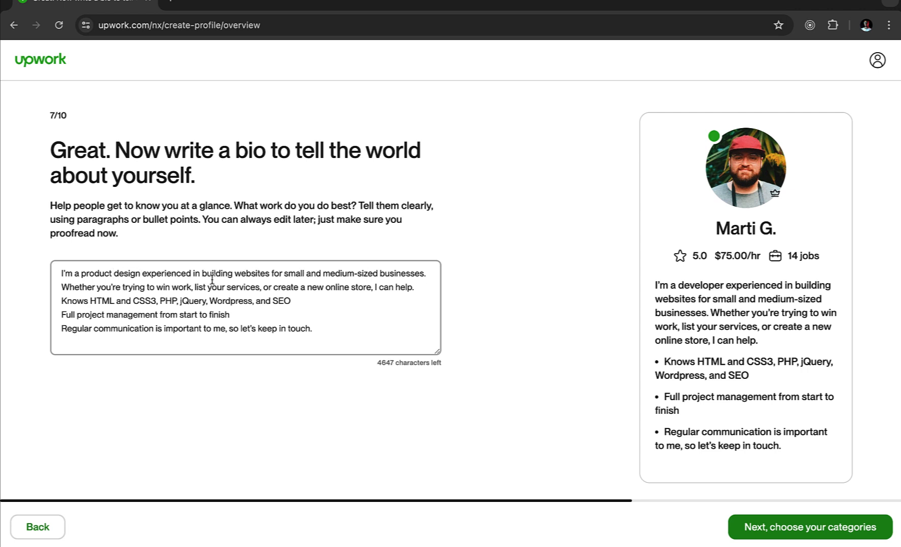
{"action": "left_click_drag", "start_coordinate": [202, 275], "coordinate": [335, 340]}
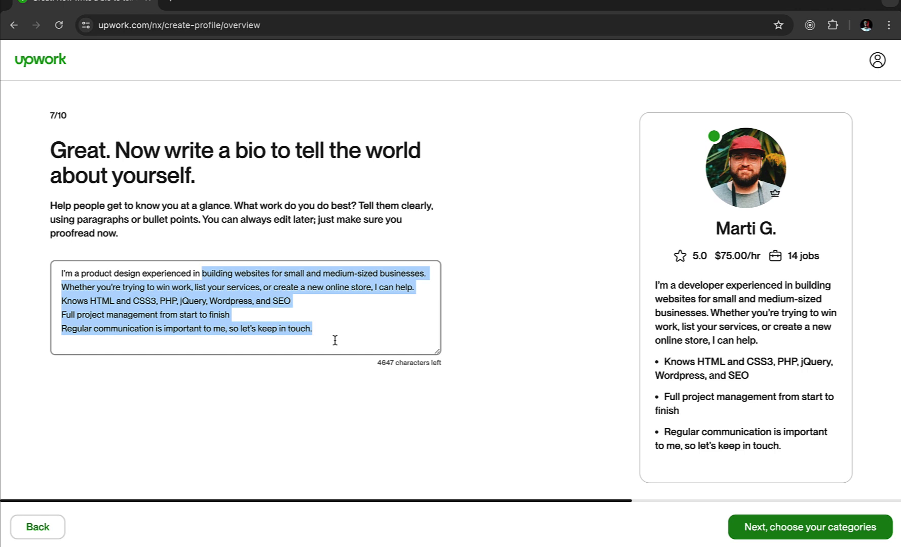
- Write a bio on prototyping for startup founders, 8 years' experience, Figma and clean UI design
{"action": "type", "text": "help"}
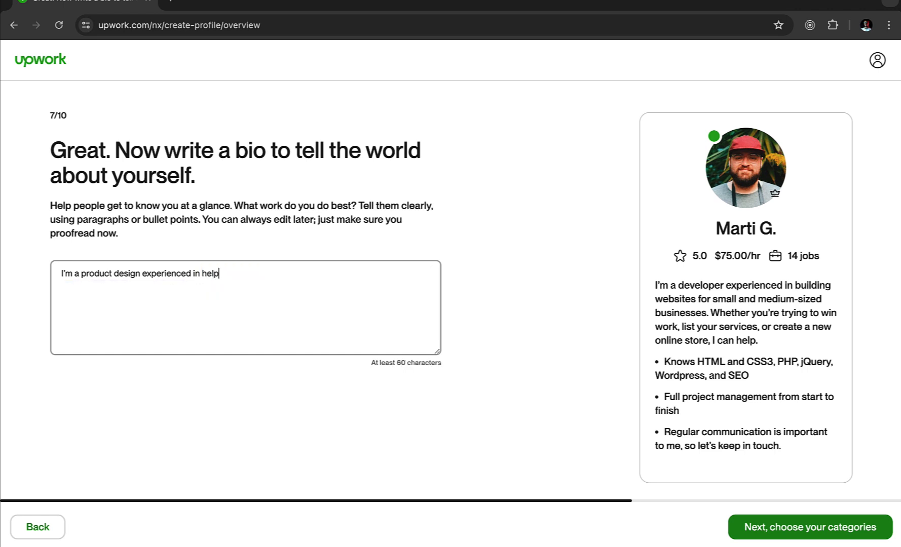
{"action": "type", "text": "ing startup founders "}
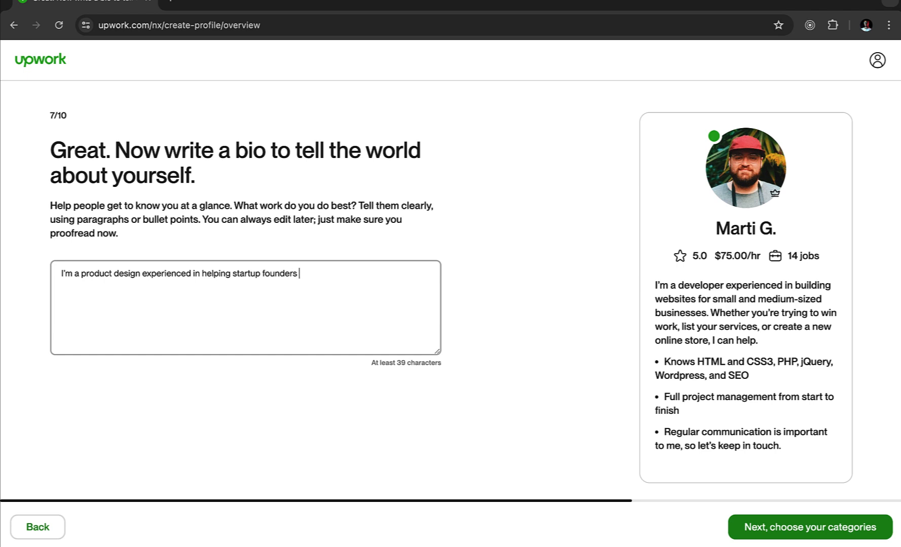
{"action": "type", "text": "design and prototype "}
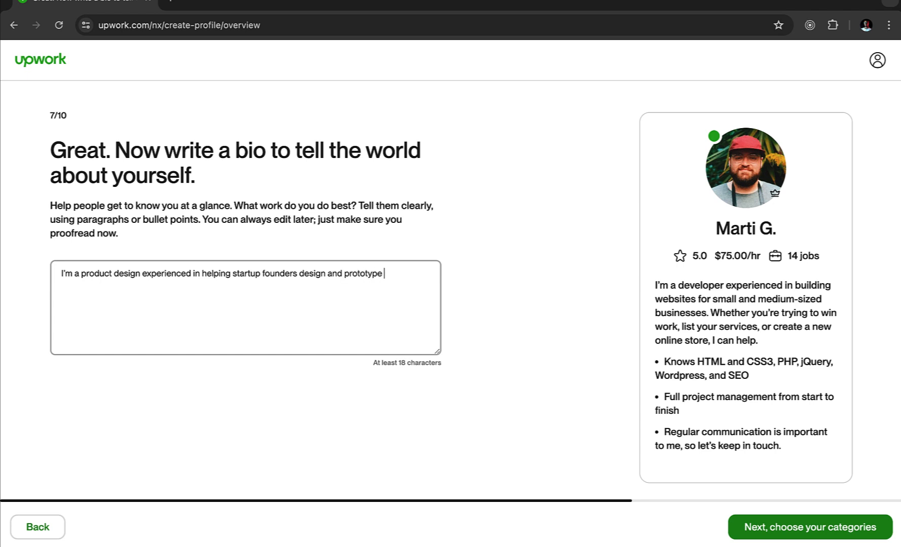
{"action": "type", "text": "their startup, wen"}
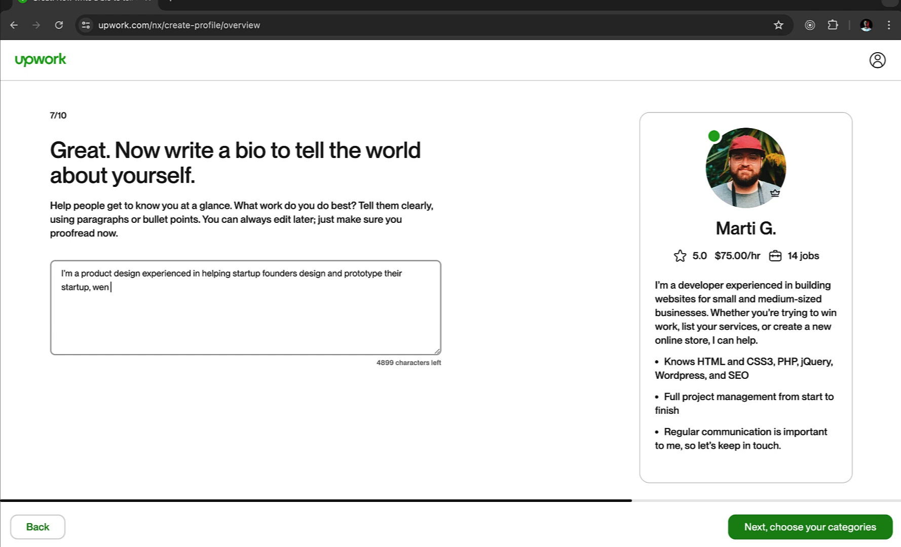
{"action": "key", "text": "BackSpace"}
{"action": "key", "text": "BackSpace"}
{"action": "type", "text": "b ite or mobile app produc"}
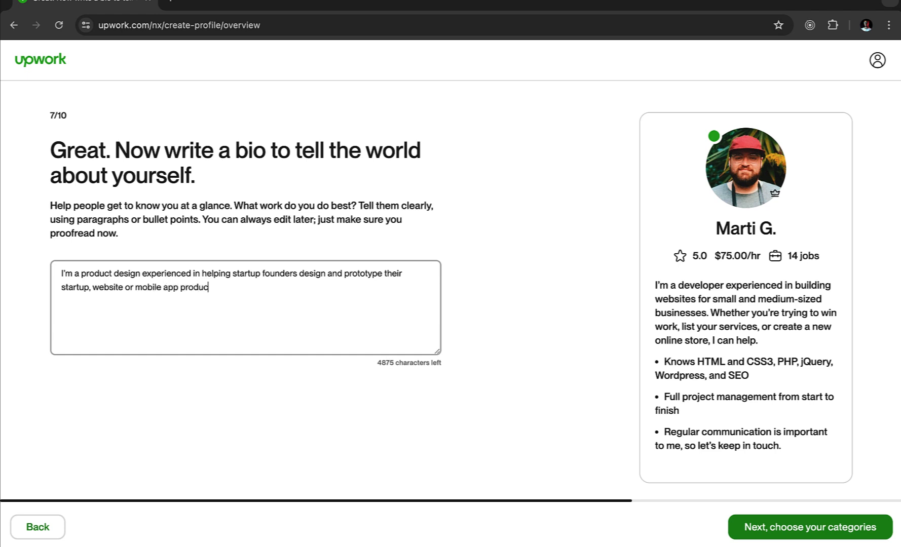
{"action": "type", "text": "t ideas. I hAVE 8yer"}
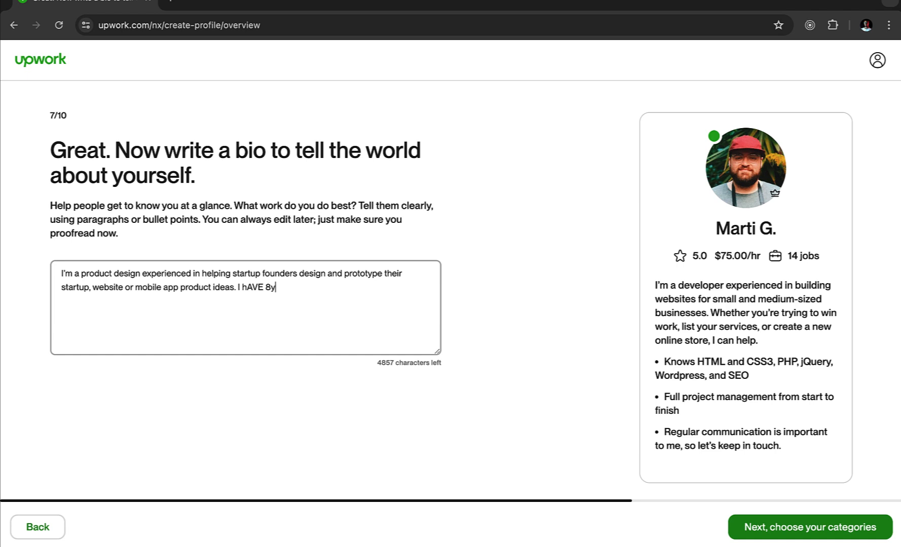
{"action": "key", "text": "BackSpace"}
{"action": "key", "text": "BackSpace"}
{"action": "key", "text": "BackSpace"}
{"action": "key", "text": "BackSpace"}
{"action": "key", "text": "BackSpace"}
{"action": "key", "text": "BackSpace"}
{"action": "key", "text": "BackSpace"}
{"action": "key", "text": "BackSpace"}
{"action": "type", "text": "ave 8years helping b"}
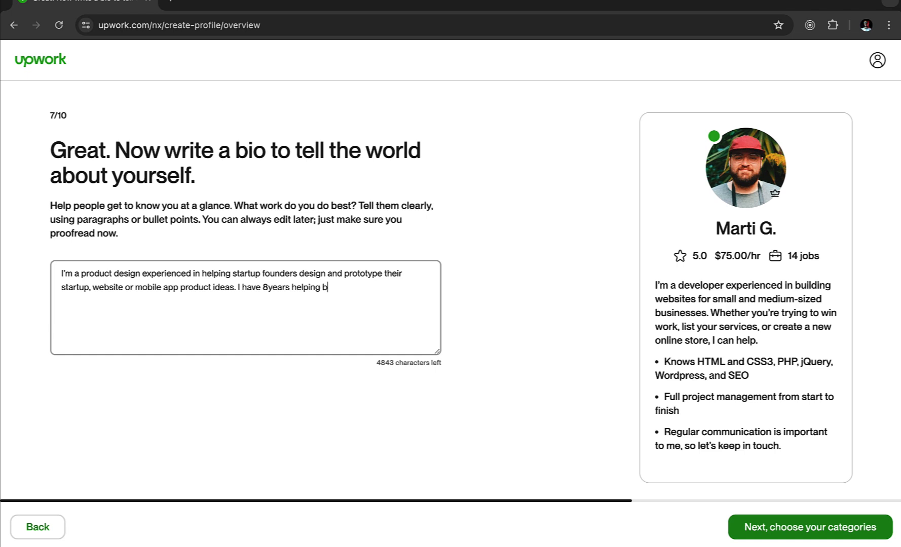
{"action": "type", "text": "usiness with user cent"}
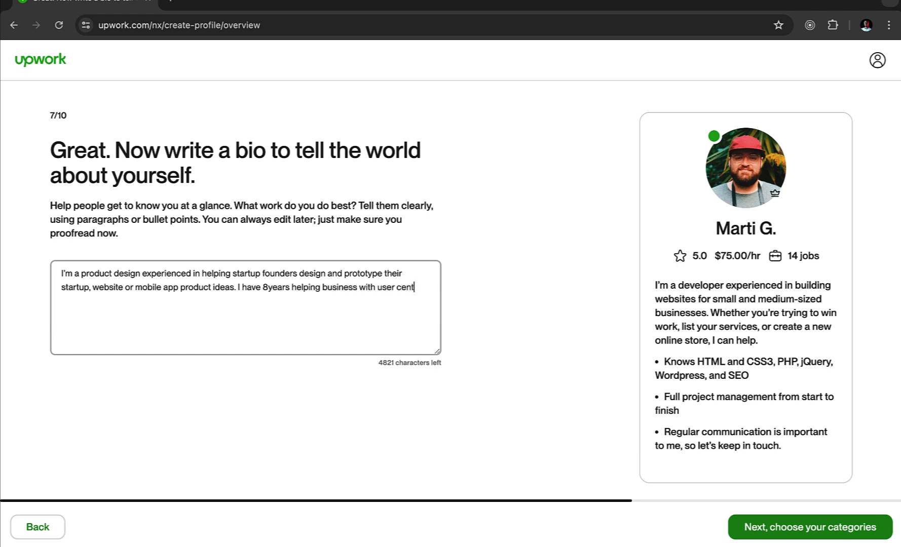
{"action": "type", "text": "ric product designs "}
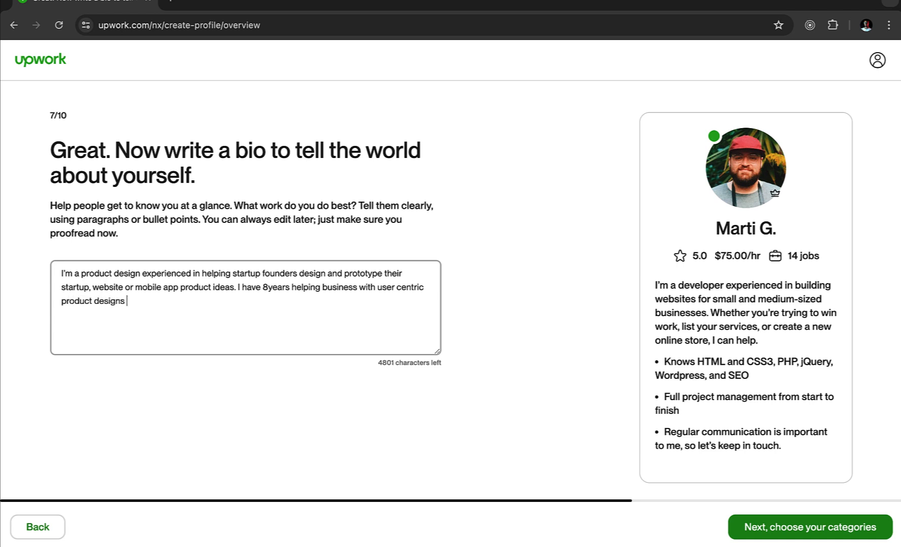
{"action": "type", "text": "."}
{"action": "key", "text": "Return"}
{"action": "type", "text": "1. Proficient in Figma 2. "}
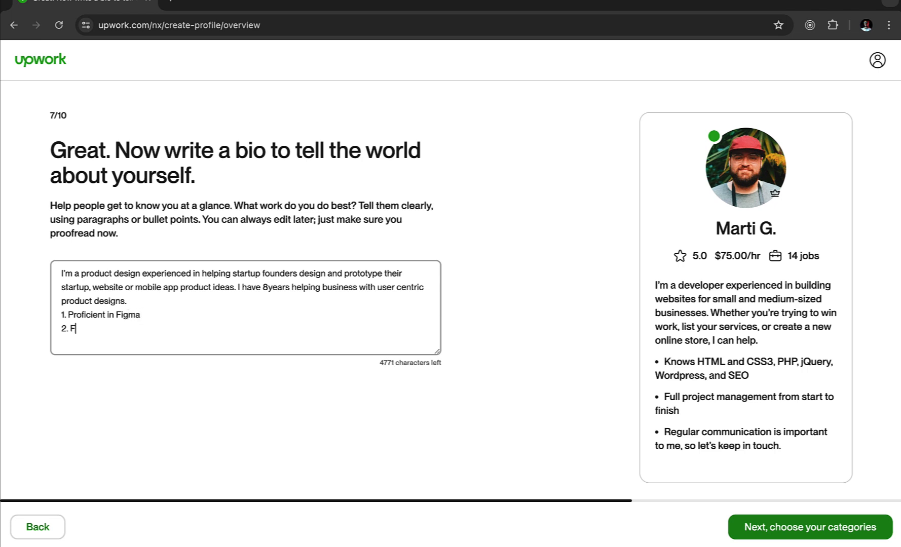
{"action": "type", "text": "Good understanding o"}
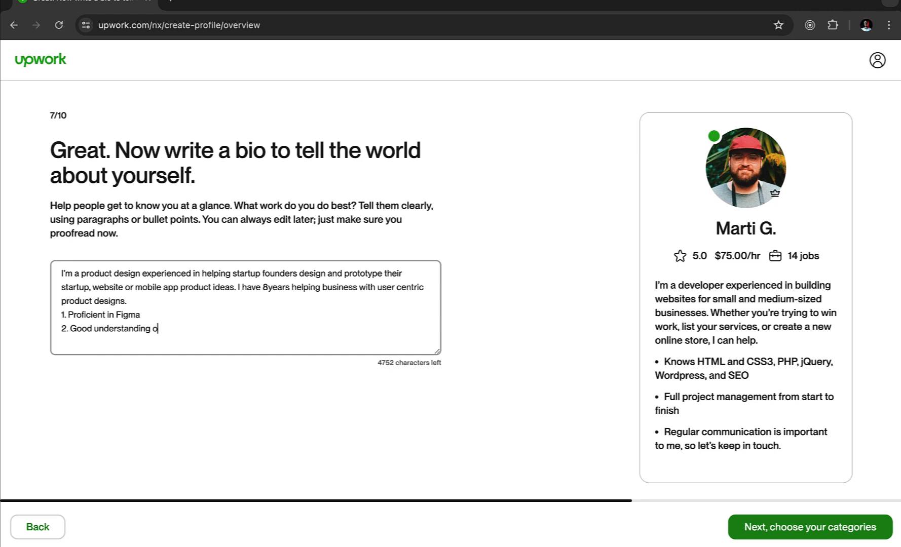
{"action": "type", "text": "f clean user interface d"}
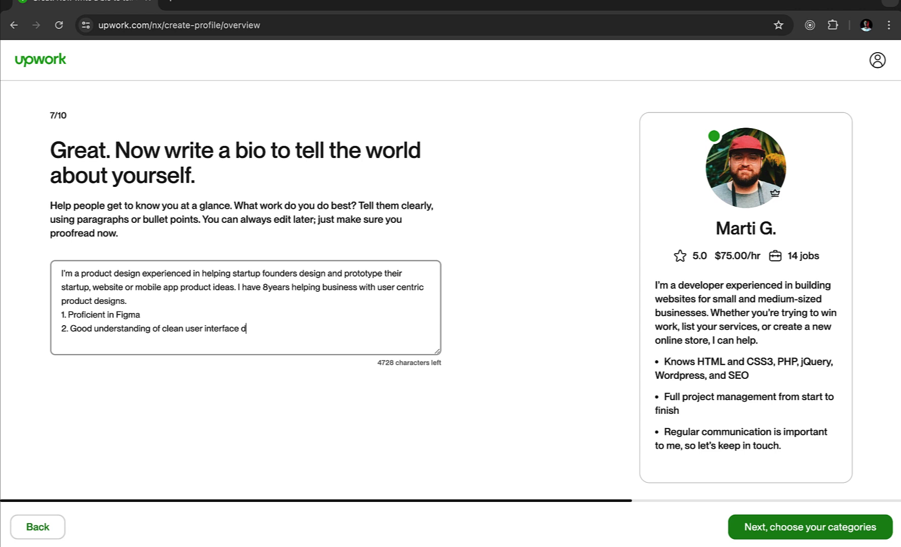
{"action": "type", "text": "esign"}
- Choose Design & Creative > Product Design as the main service offered
{"action": "left_click", "coordinate": [807, 530]}
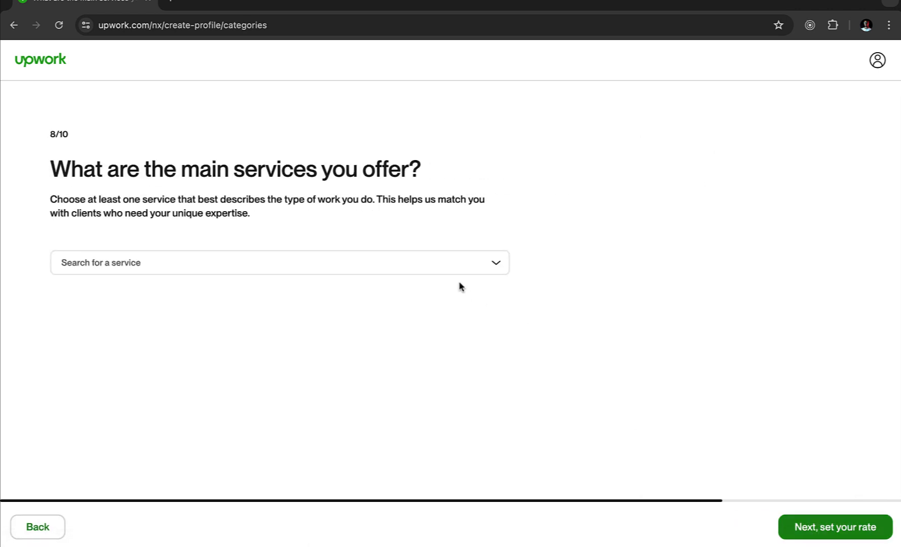
{"action": "left_click", "coordinate": [453, 269]}
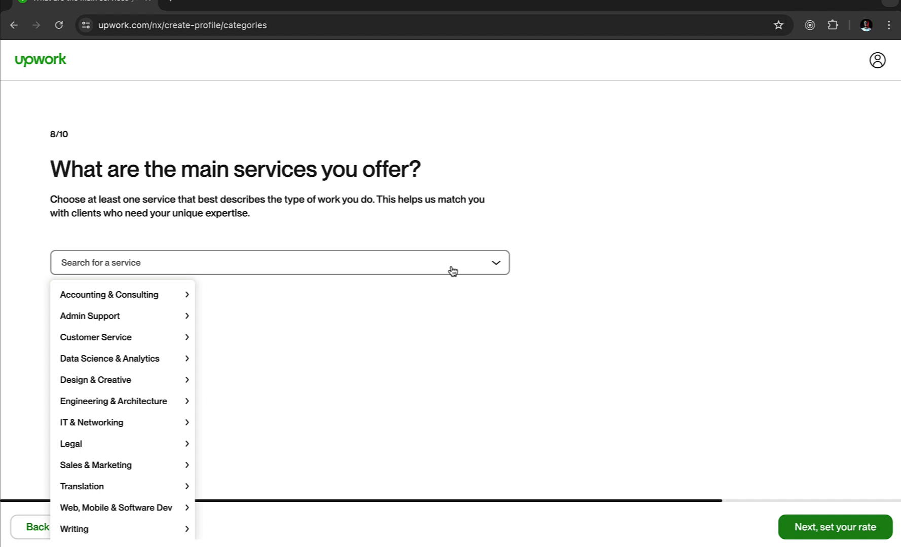
{"action": "mouse_move", "coordinate": [94, 381]}
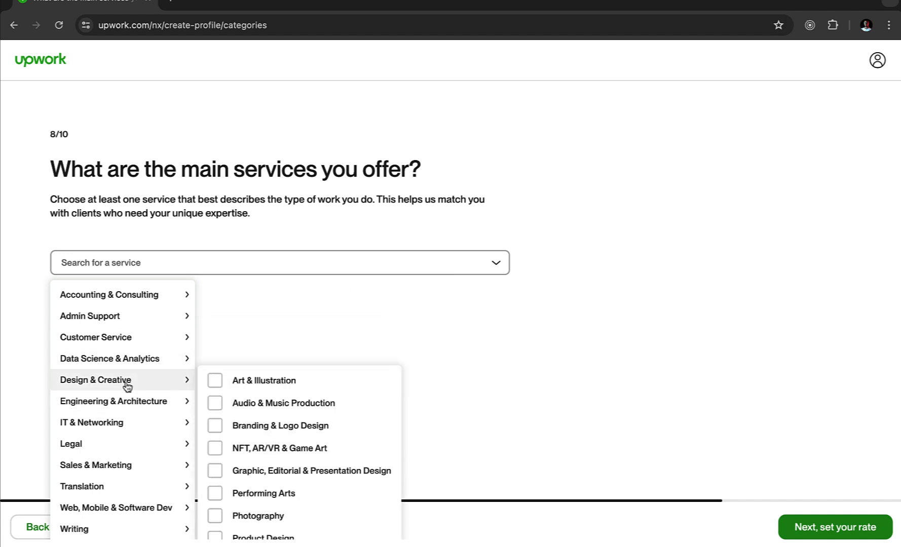
{"action": "scroll", "coordinate": [272, 487], "scroll_direction": "down", "scroll_amount": 2}
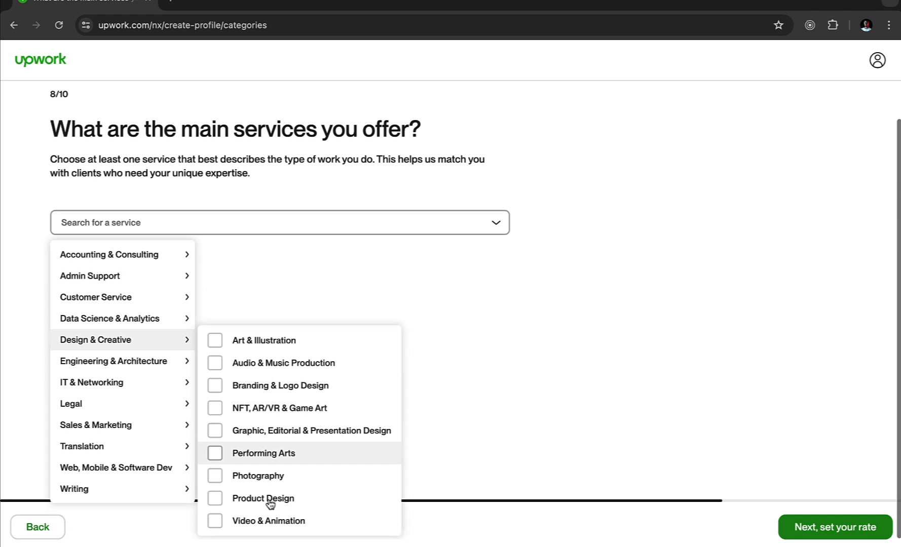
{"action": "left_click", "coordinate": [270, 500]}
{"action": "left_click", "coordinate": [411, 409]}
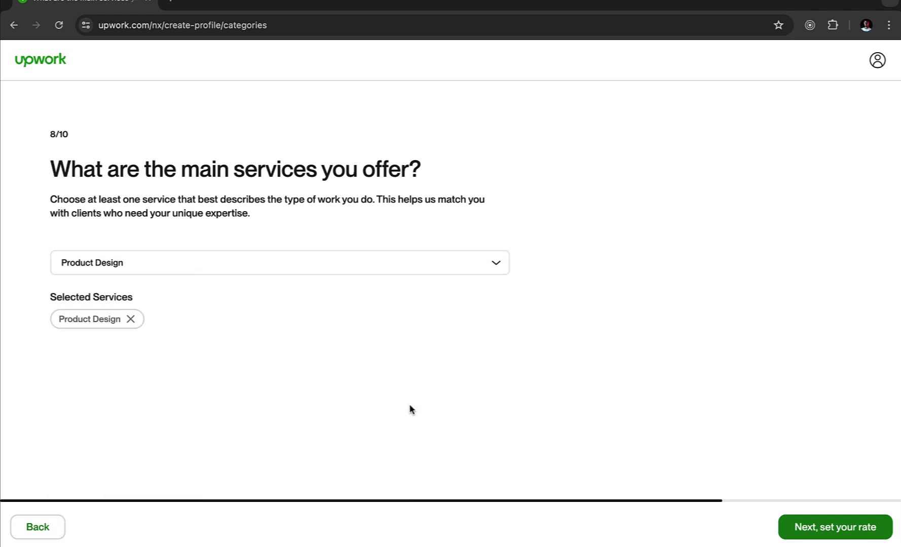
{"action": "left_click", "coordinate": [814, 532]}
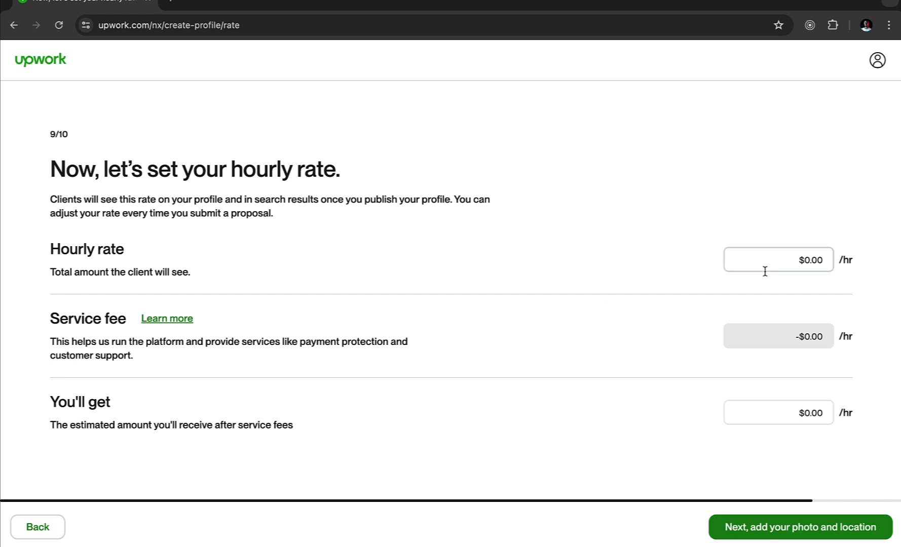
- Enter a $25.00 hourly rate, leaving $22.50 after fees, and move on to step 10/10
{"action": "left_click", "coordinate": [766, 271]}
{"action": "type", "text": "25"}
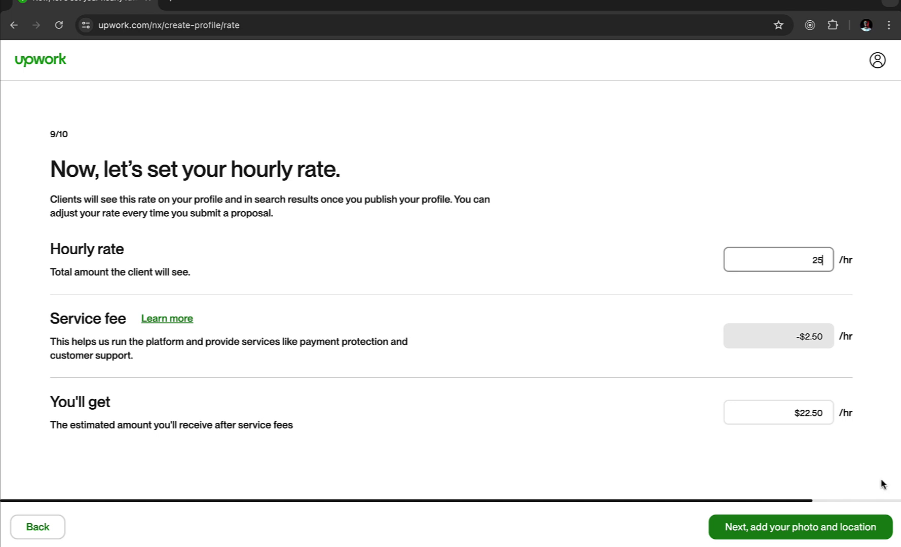
{"action": "left_click", "coordinate": [789, 530]}
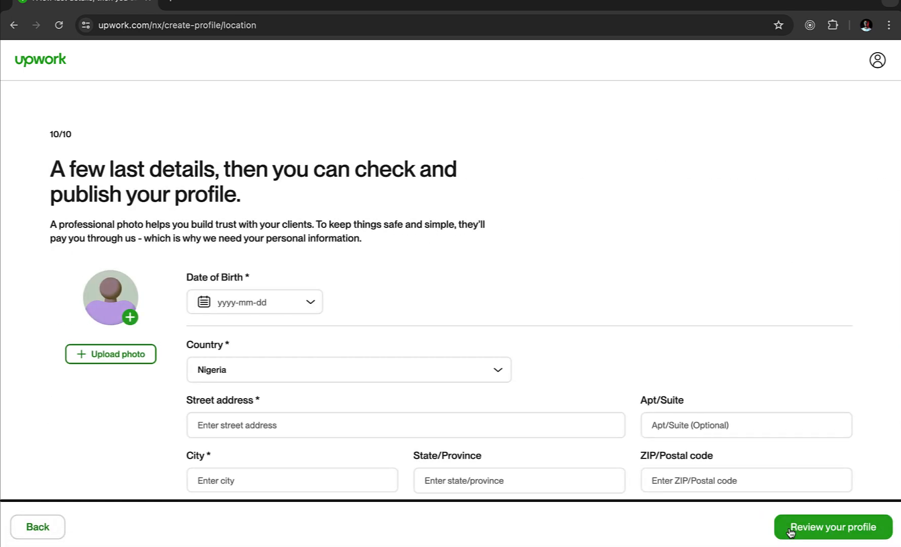
{"action": "scroll", "coordinate": [173, 346], "scroll_direction": "down", "scroll_amount": 2}
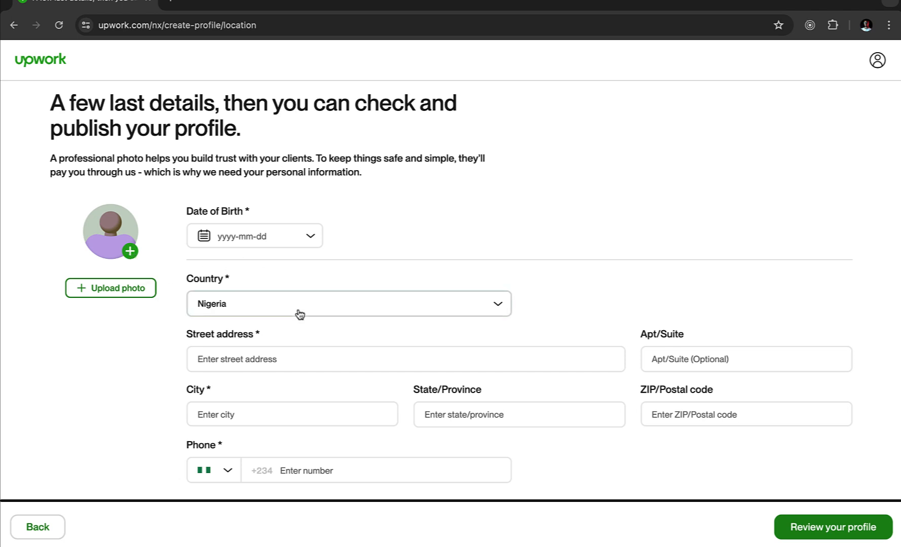
{"action": "left_click", "coordinate": [311, 238]}
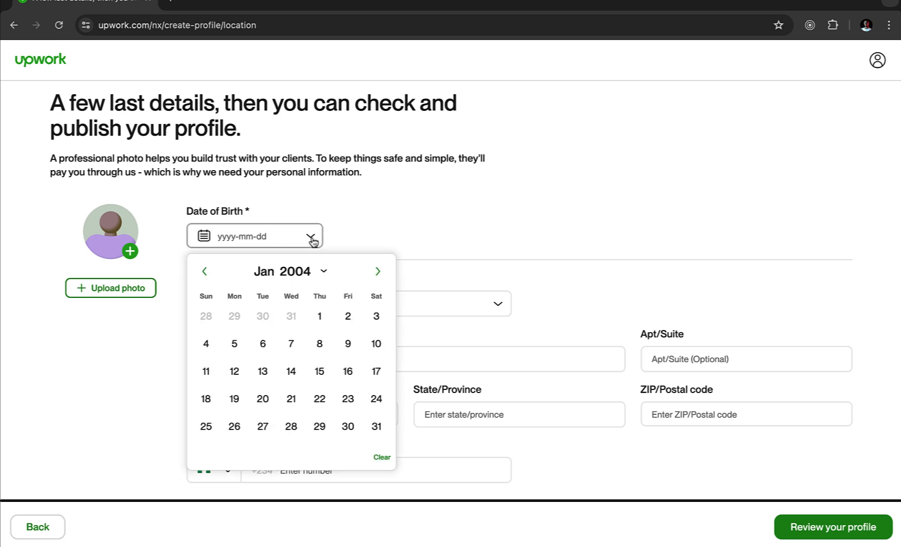
{"action": "left_click", "coordinate": [324, 273]}
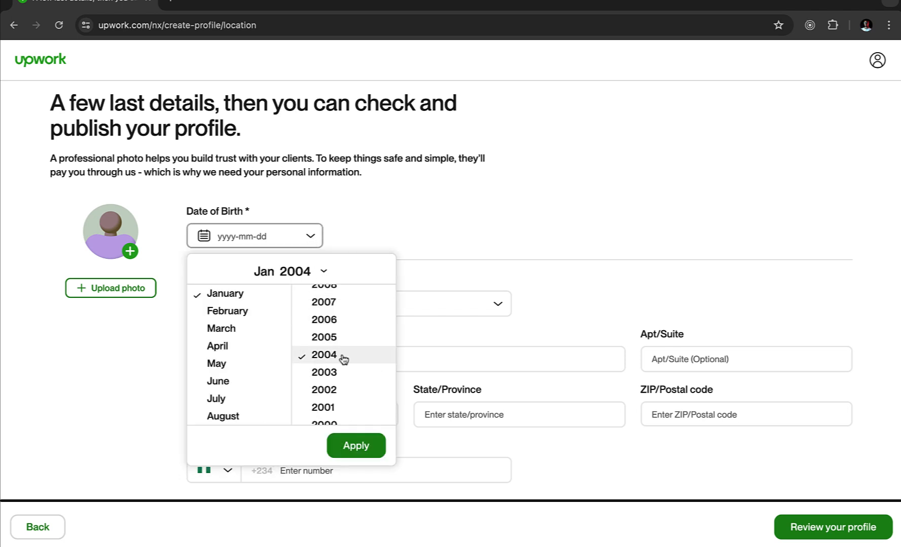
{"action": "scroll", "coordinate": [343, 360], "scroll_direction": "up", "scroll_amount": 2}
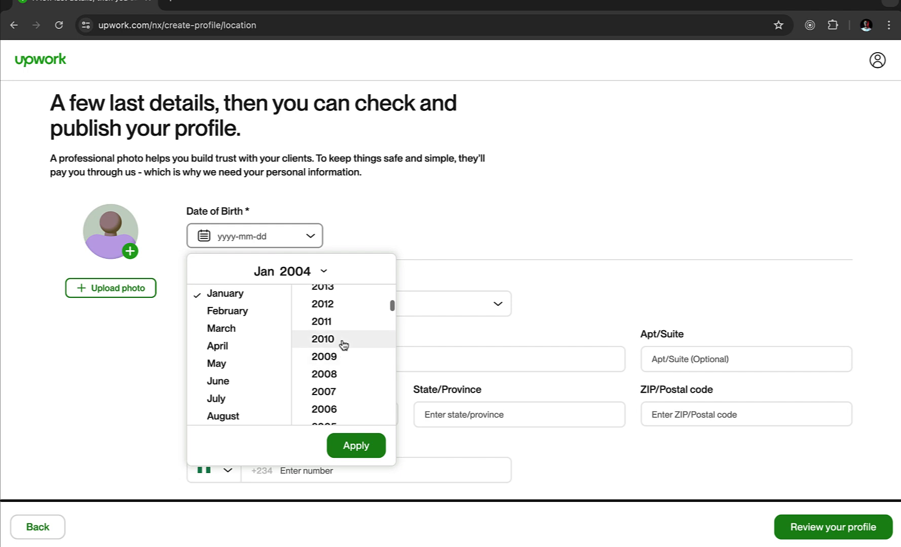
{"action": "scroll", "coordinate": [344, 350], "scroll_direction": "down", "scroll_amount": 1}
{"action": "scroll", "coordinate": [344, 350], "scroll_direction": "down", "scroll_amount": 2}
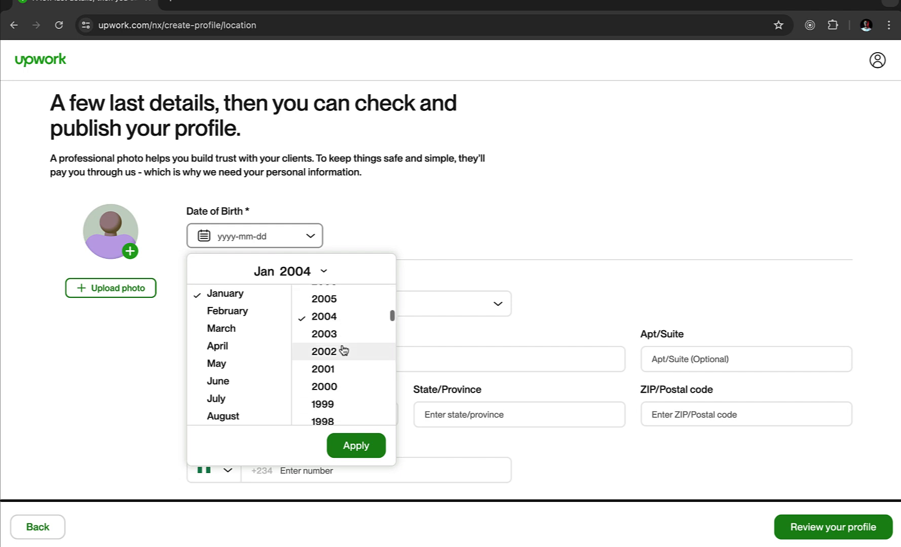
{"action": "left_click", "coordinate": [341, 387]}
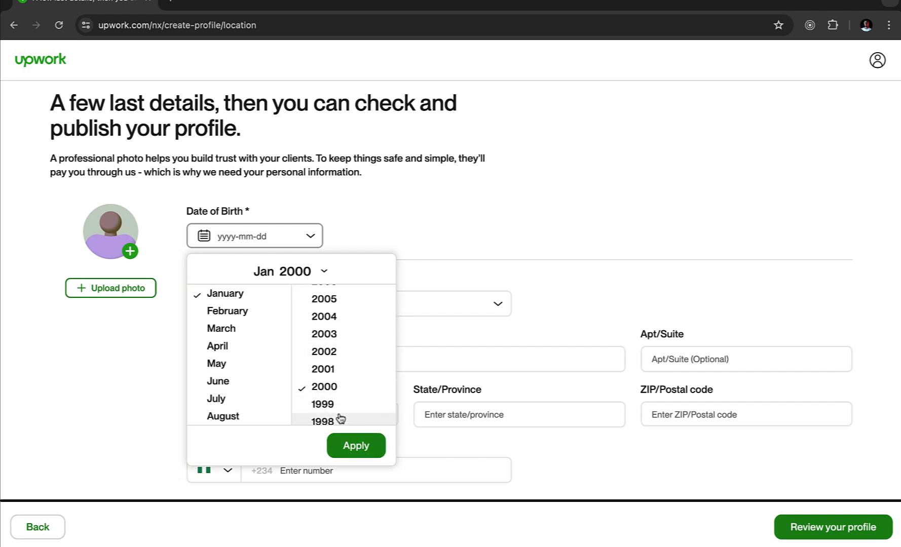
{"action": "left_click", "coordinate": [356, 446]}
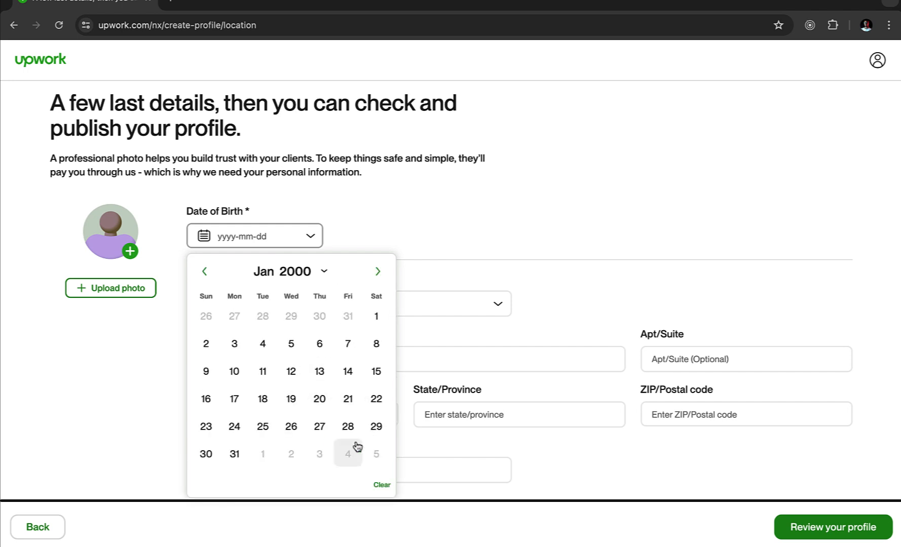
{"action": "left_click", "coordinate": [376, 318]}
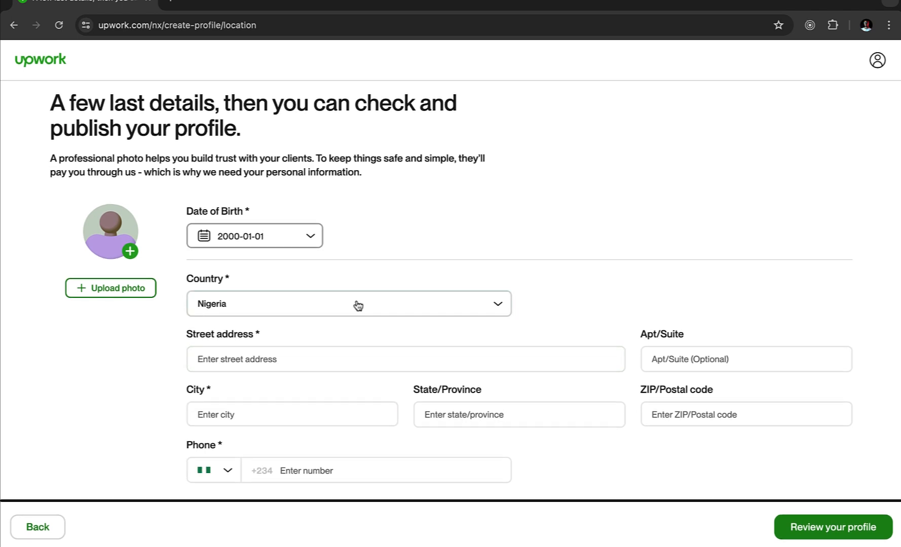
- Fill in the street address, city, state and ZIP code using the suggestions
{"action": "left_click", "coordinate": [280, 355]}
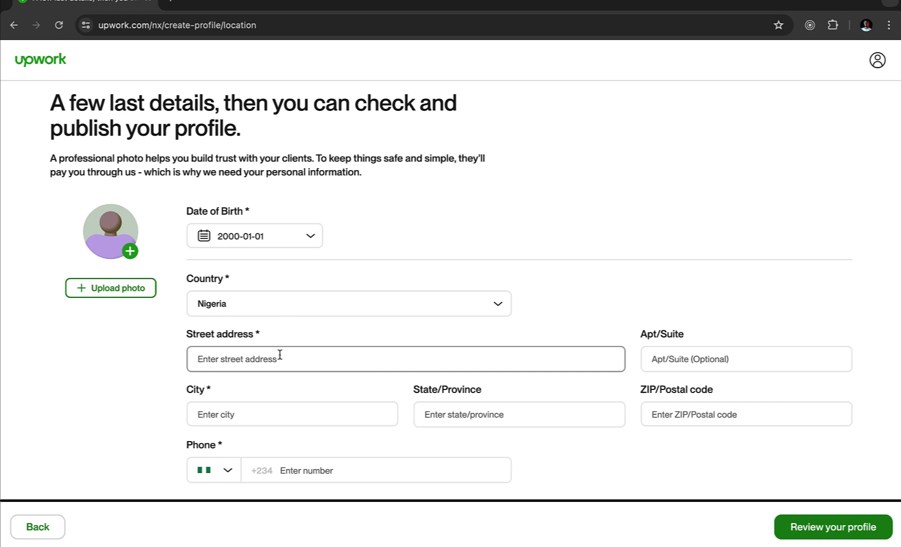
{"action": "type", "text": "lekki phase 1"}
{"action": "left_click", "coordinate": [276, 414]}
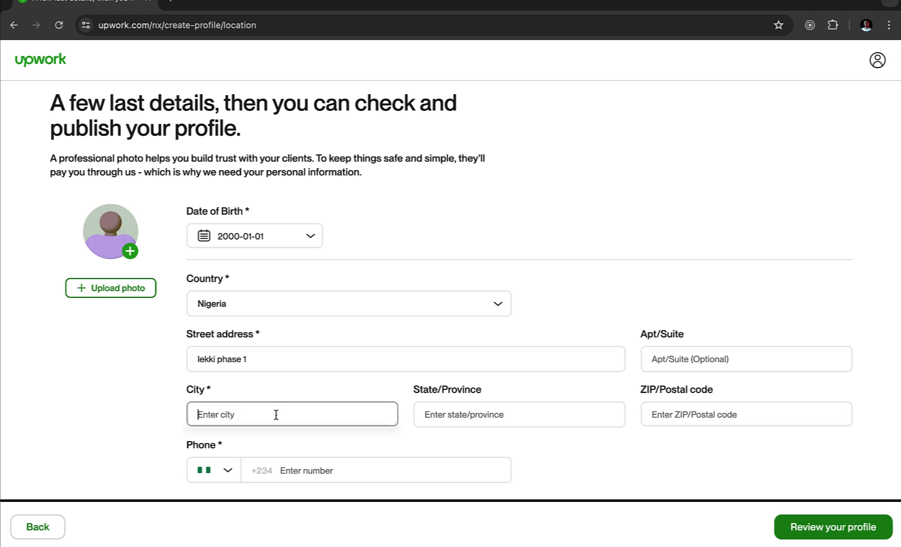
{"action": "type", "text": "le"}
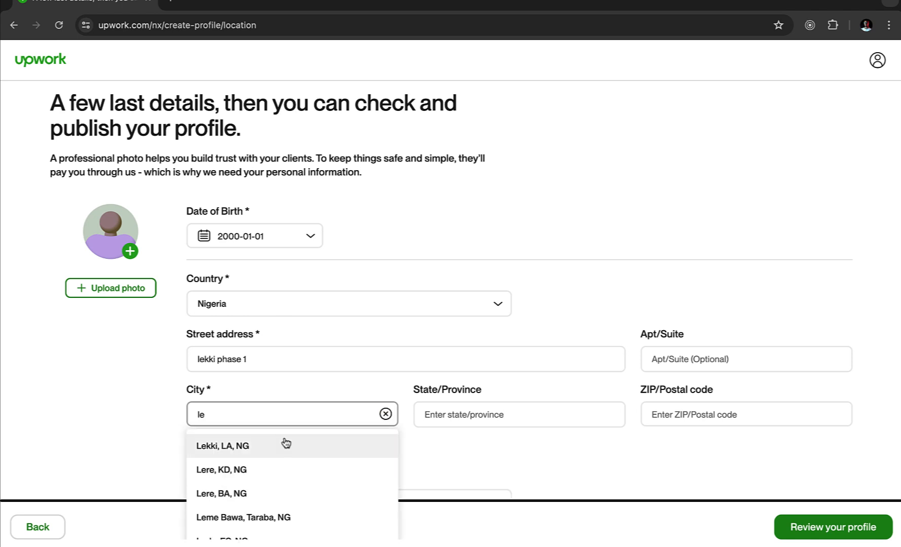
{"action": "left_click", "coordinate": [268, 447]}
{"action": "double_click", "coordinate": [477, 414]}
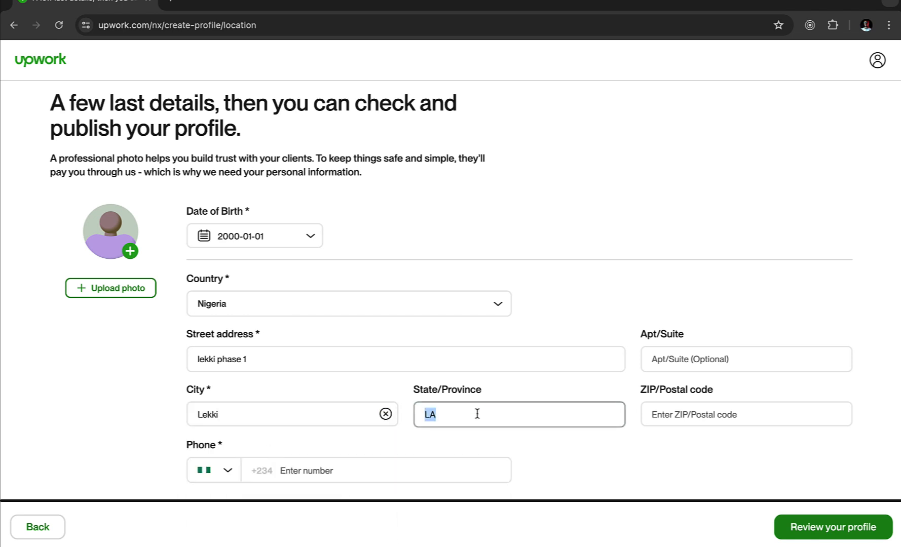
{"action": "left_click", "coordinate": [598, 437]}
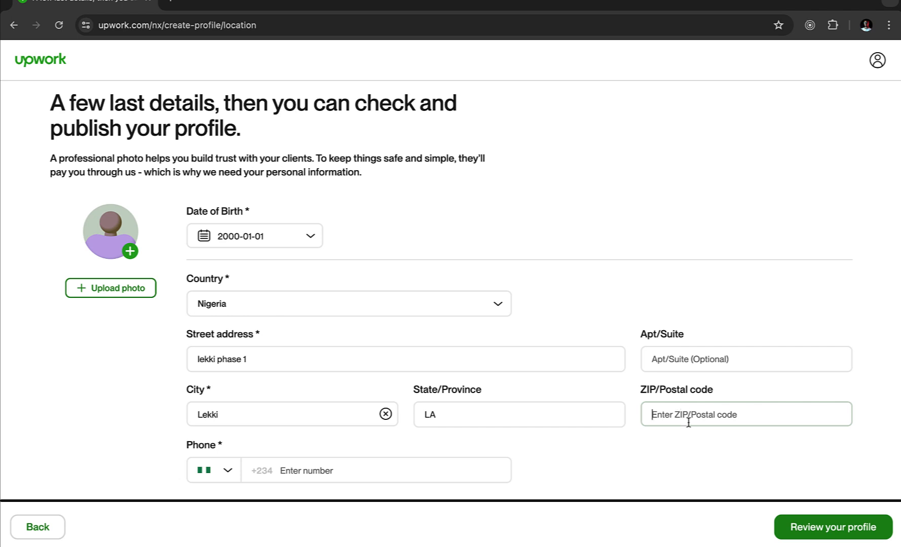
{"action": "left_click", "coordinate": [688, 421]}
{"action": "type", "text": "1012"}
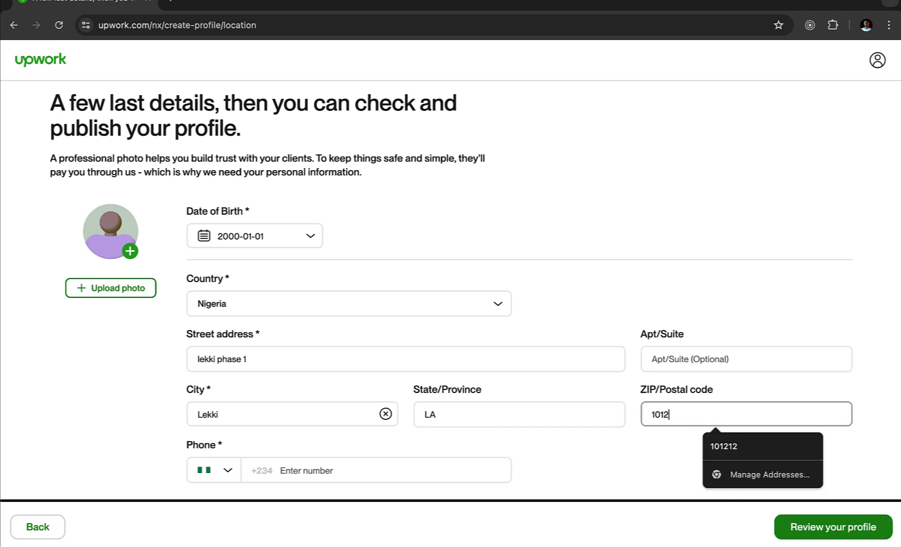
{"action": "type", "text": "12"}
{"action": "left_click", "coordinate": [617, 384]}
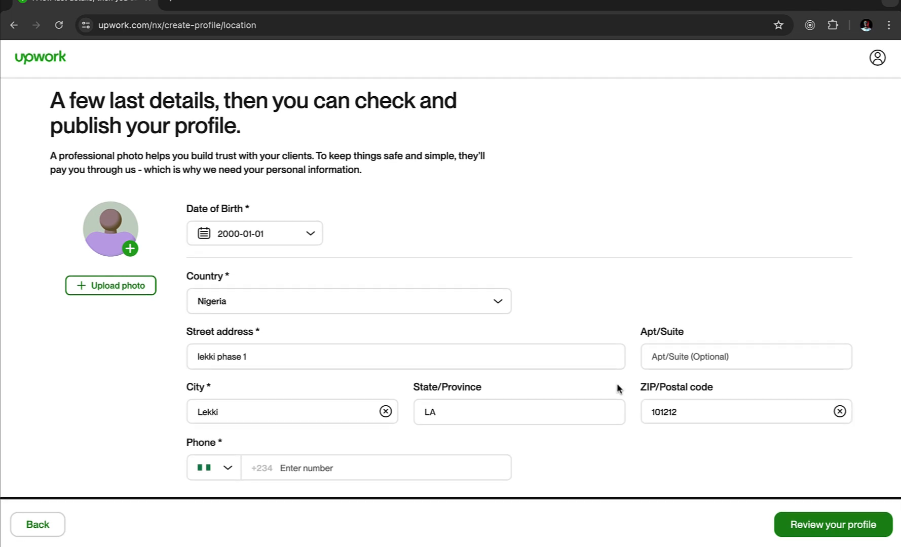
- Enter the phone number and try to continue, which flags 'Upload a photo'
{"action": "left_click", "coordinate": [374, 469]}
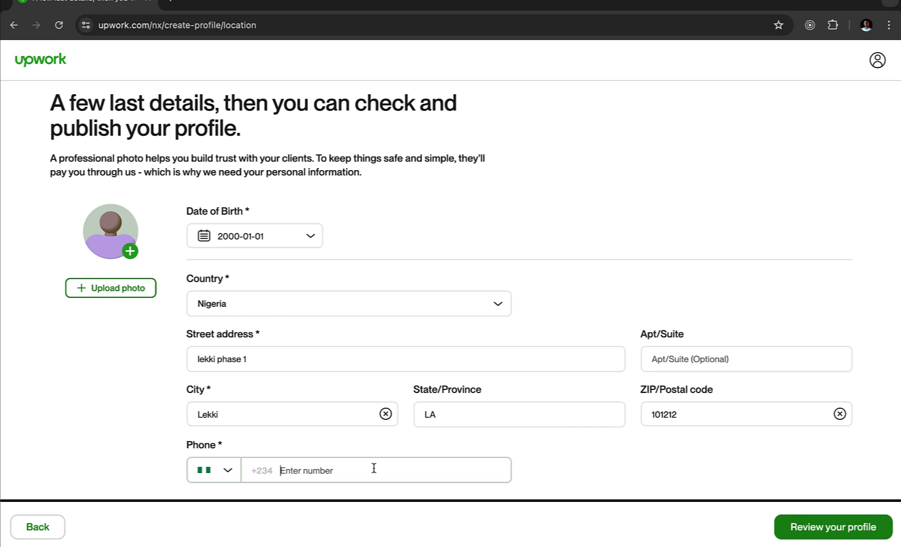
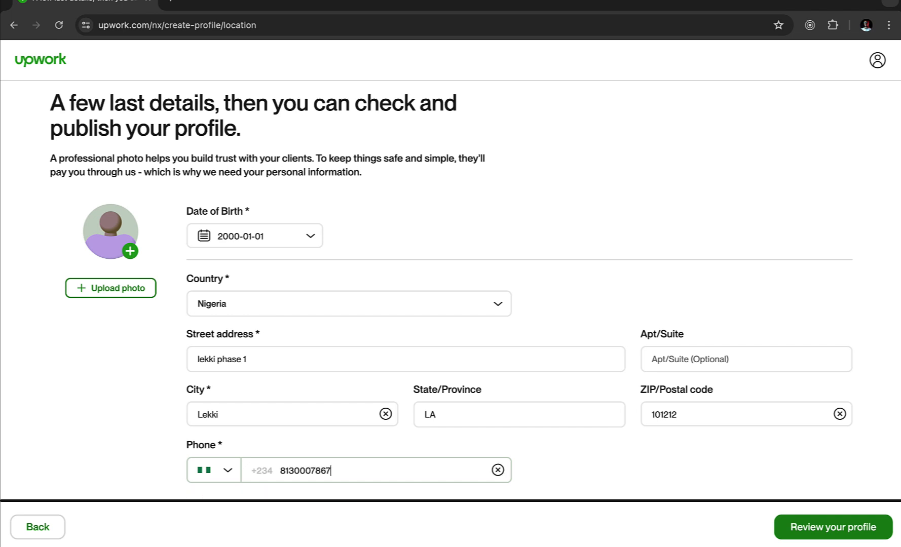
{"action": "left_click", "coordinate": [498, 455]}
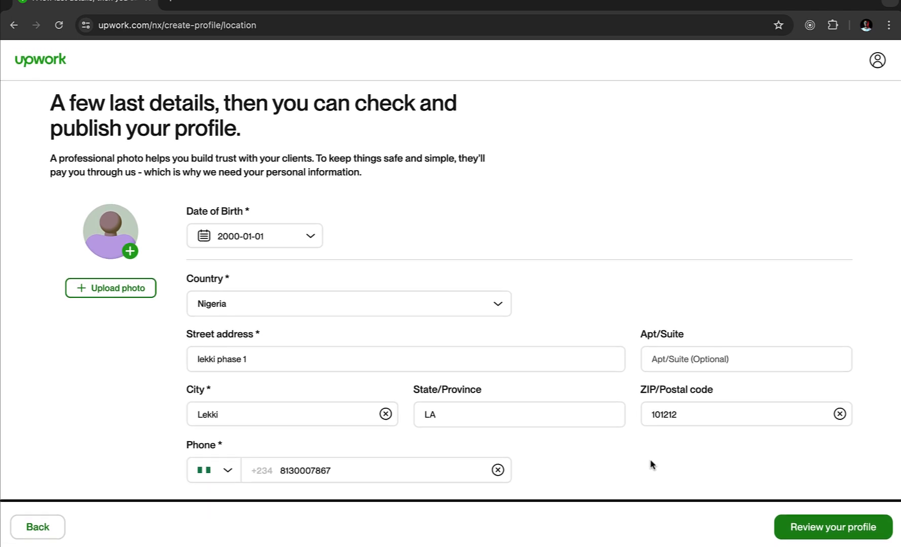
{"action": "left_click", "coordinate": [813, 535]}
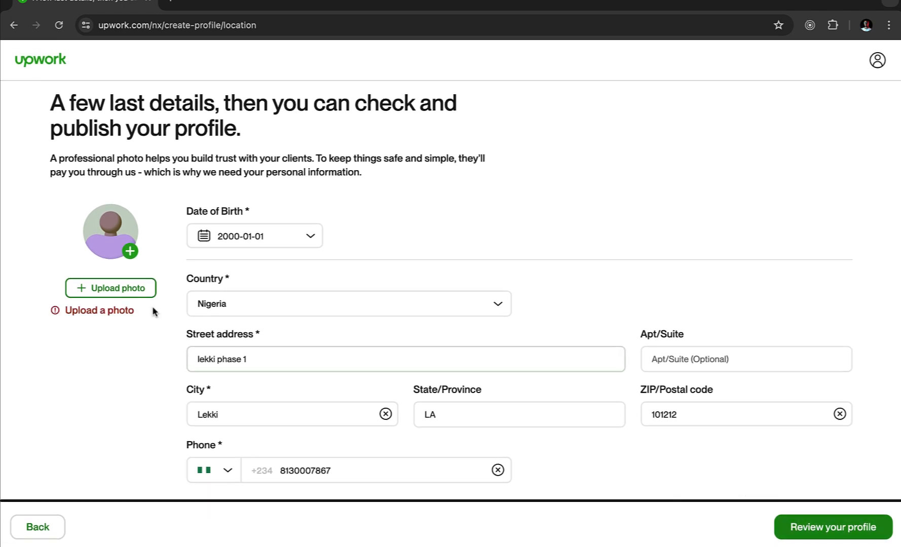
- Upload sam-dp.png from Downloads and attach it as the profile photo
{"action": "left_click", "coordinate": [130, 290]}
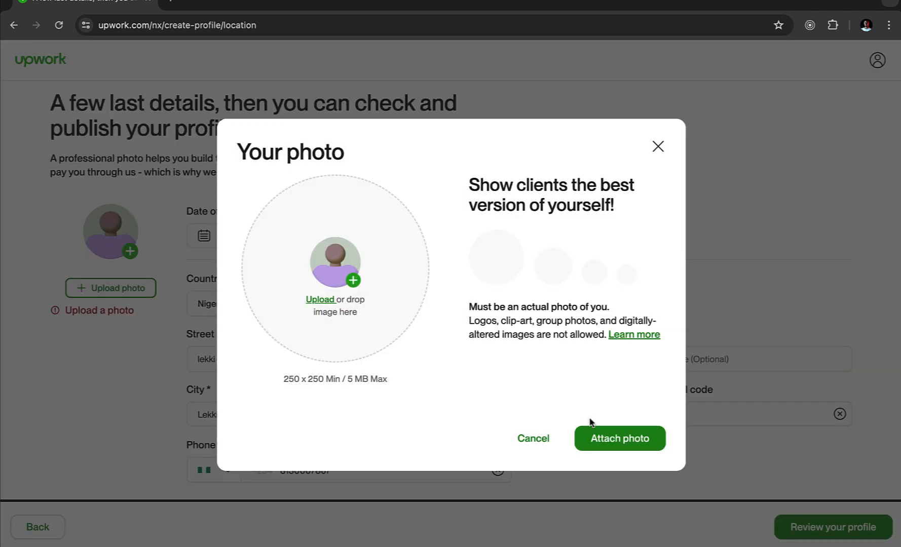
{"action": "left_click", "coordinate": [615, 446]}
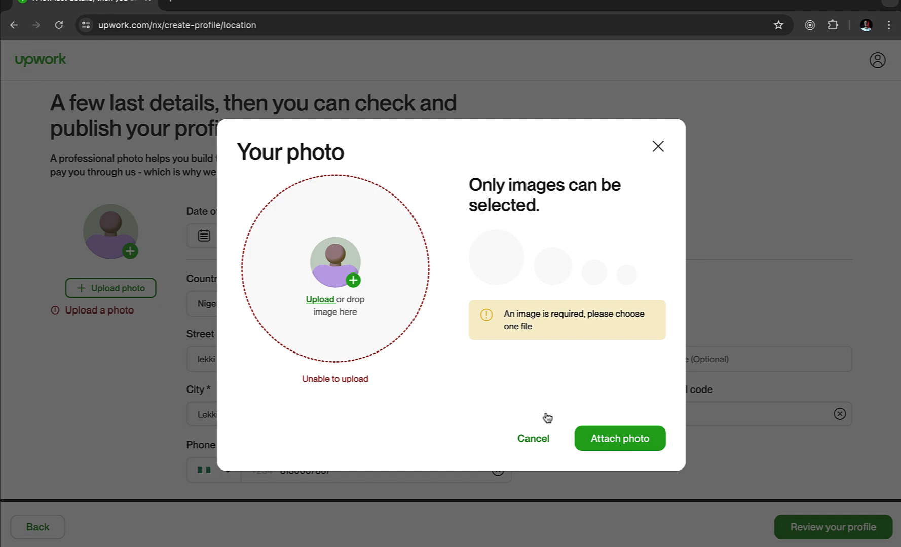
{"action": "left_click", "coordinate": [360, 283]}
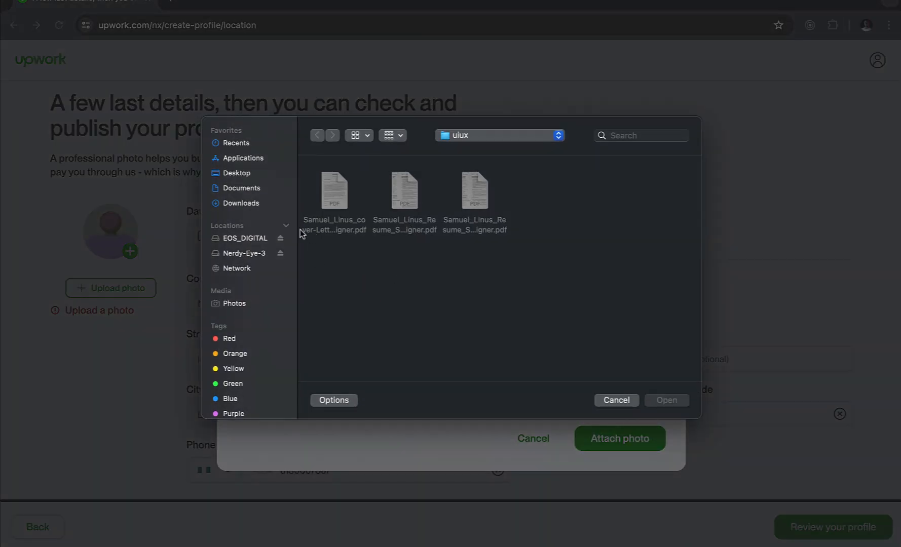
{"action": "left_click", "coordinate": [248, 206]}
{"action": "scroll", "coordinate": [449, 319], "scroll_direction": "down", "scroll_amount": 10}
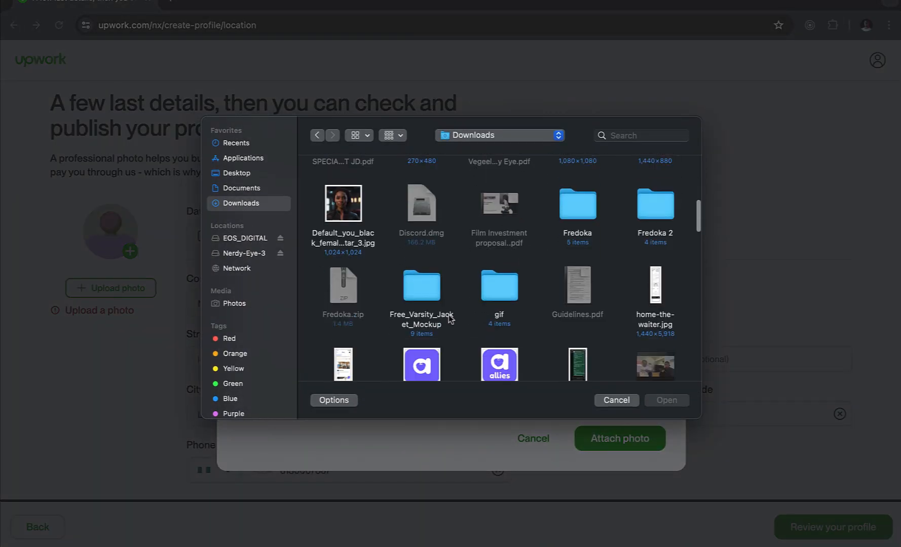
{"action": "scroll", "coordinate": [448, 319], "scroll_direction": "down", "scroll_amount": 10}
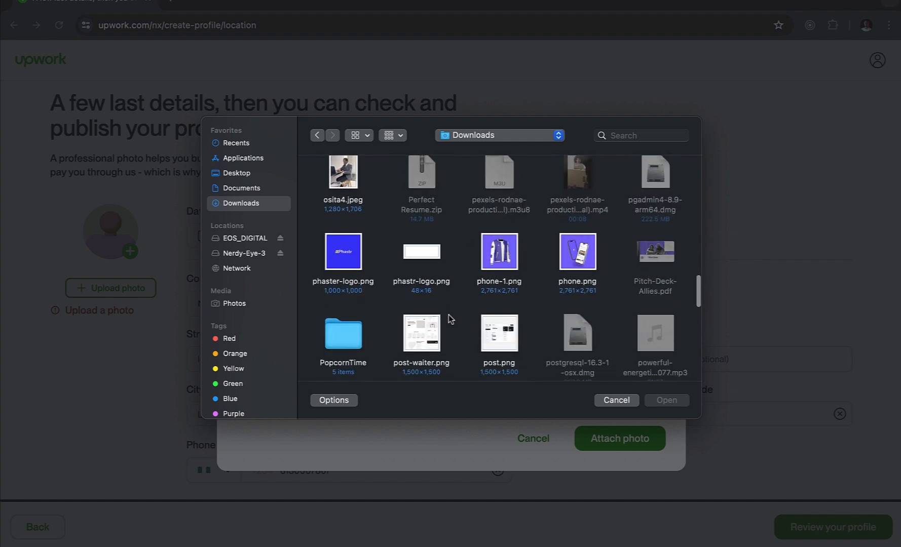
{"action": "scroll", "coordinate": [448, 315], "scroll_direction": "down", "scroll_amount": 5}
{"action": "scroll", "coordinate": [507, 253], "scroll_direction": "up", "scroll_amount": 2}
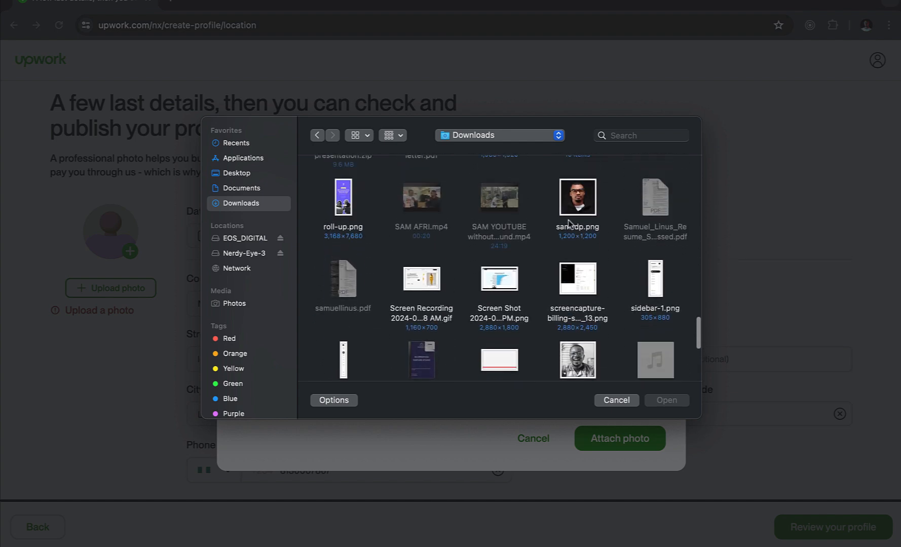
{"action": "left_click", "coordinate": [577, 205]}
{"action": "double_click", "coordinate": [577, 206]}
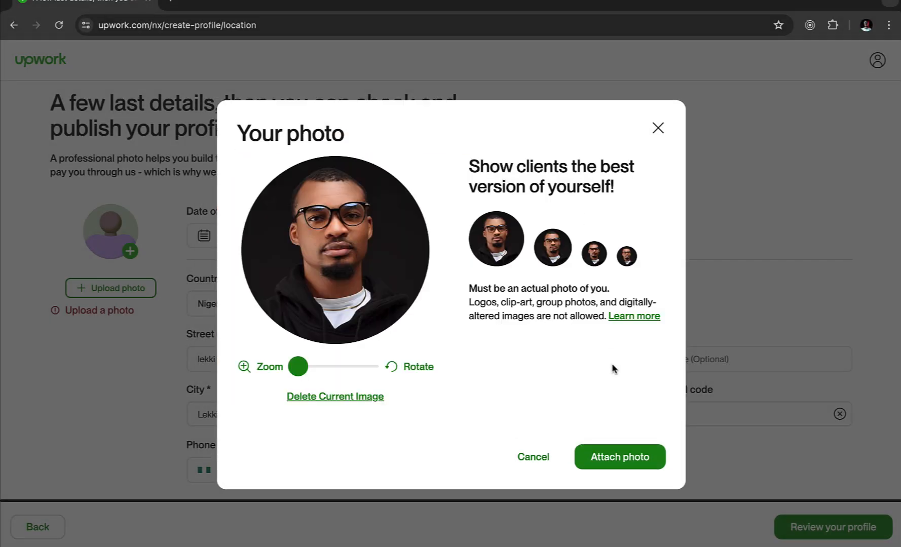
{"action": "left_click", "coordinate": [621, 462]}
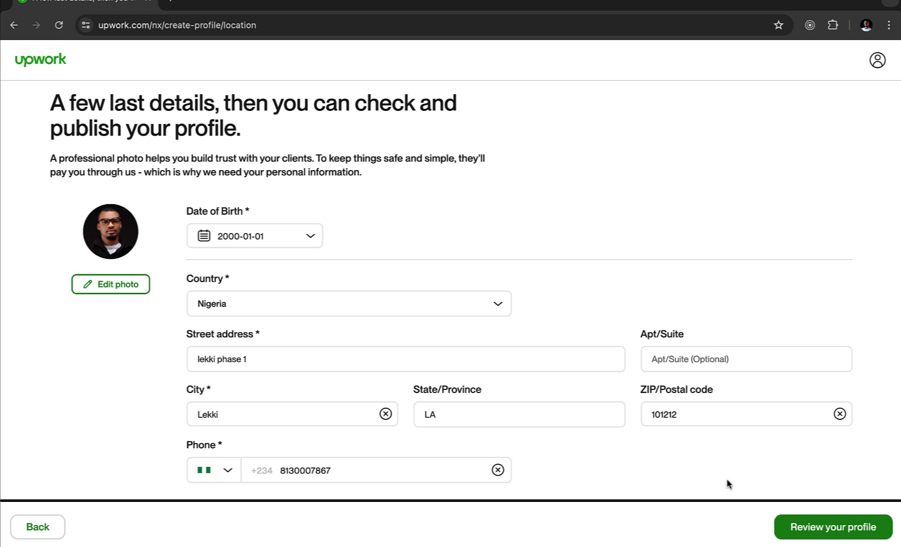
- Open the Preview Profile page and scroll through the rate, skills, work history and education
{"action": "left_click", "coordinate": [824, 530]}
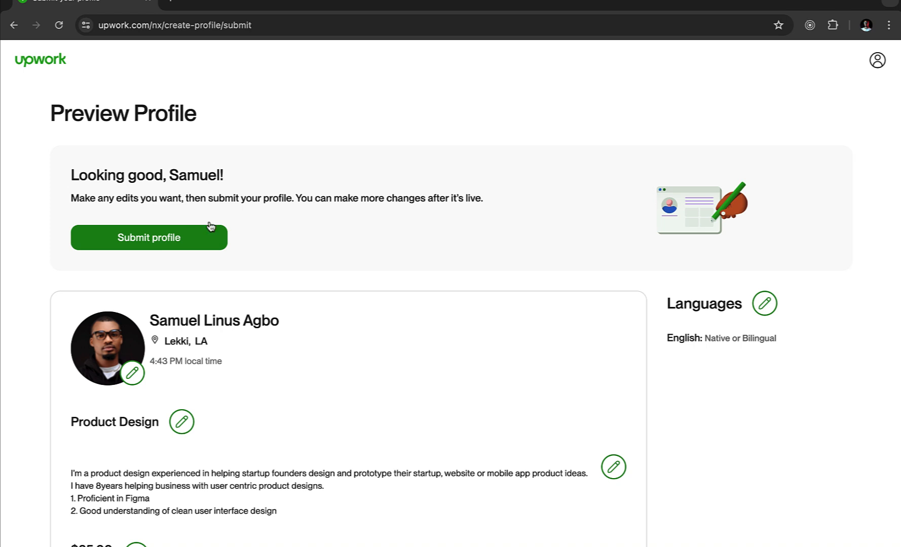
{"action": "scroll", "coordinate": [298, 308], "scroll_direction": "down", "scroll_amount": 10}
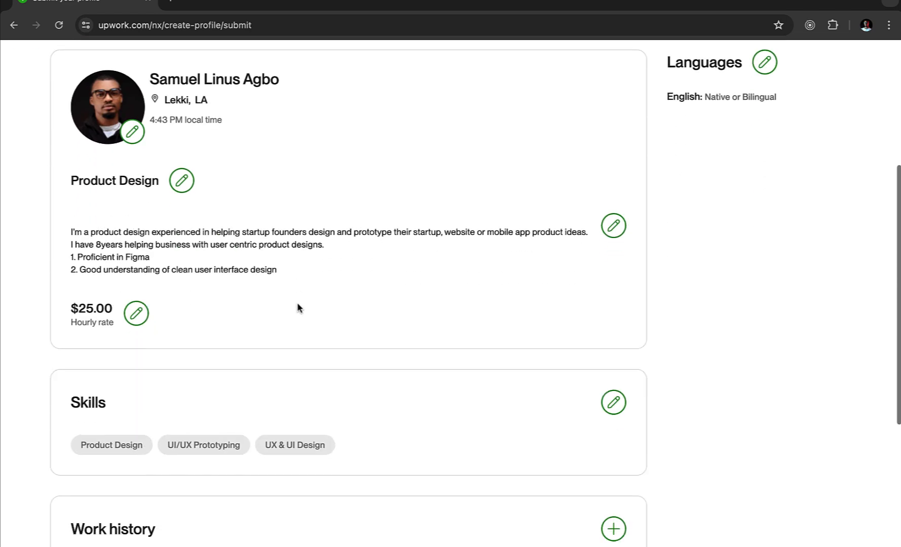
{"action": "scroll", "coordinate": [297, 304], "scroll_direction": "up", "scroll_amount": 10}
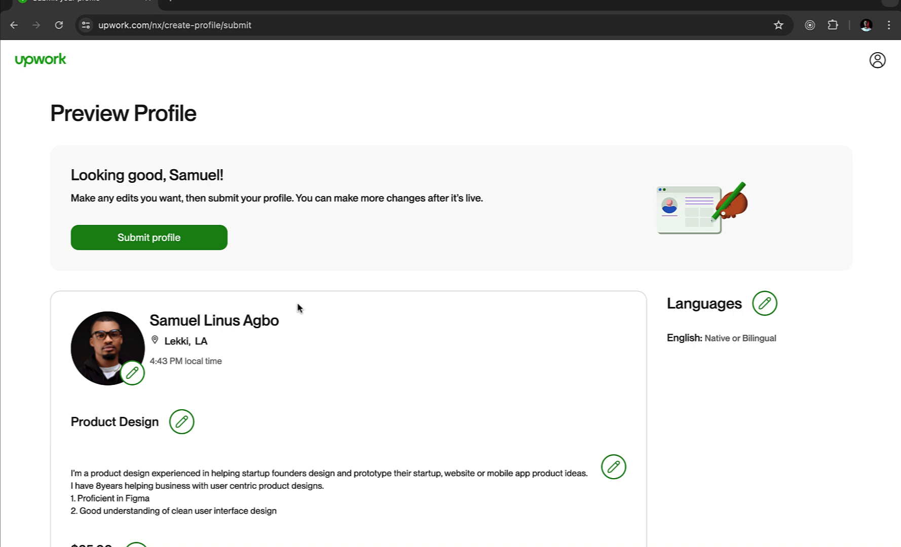
{"action": "scroll", "coordinate": [298, 304], "scroll_direction": "down", "scroll_amount": 10}
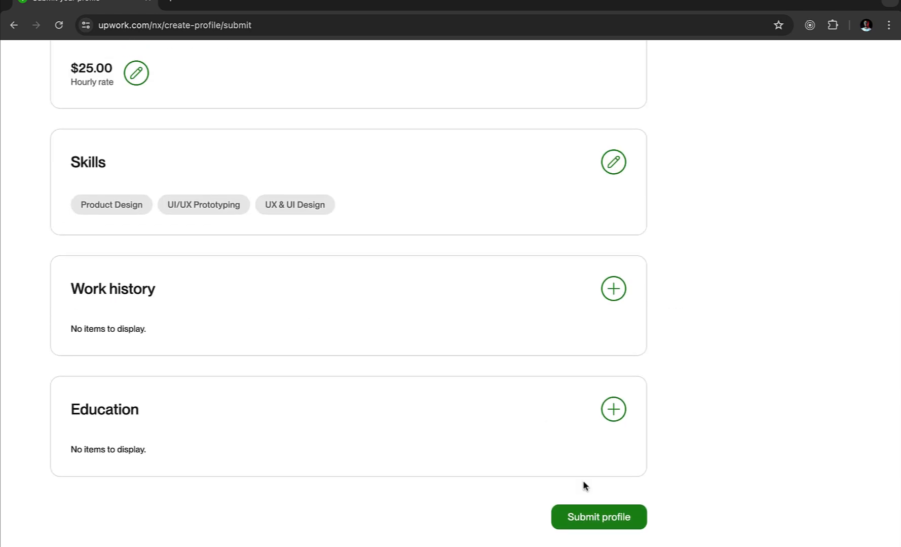
{"action": "scroll", "coordinate": [678, 513], "scroll_direction": "up", "scroll_amount": 10}
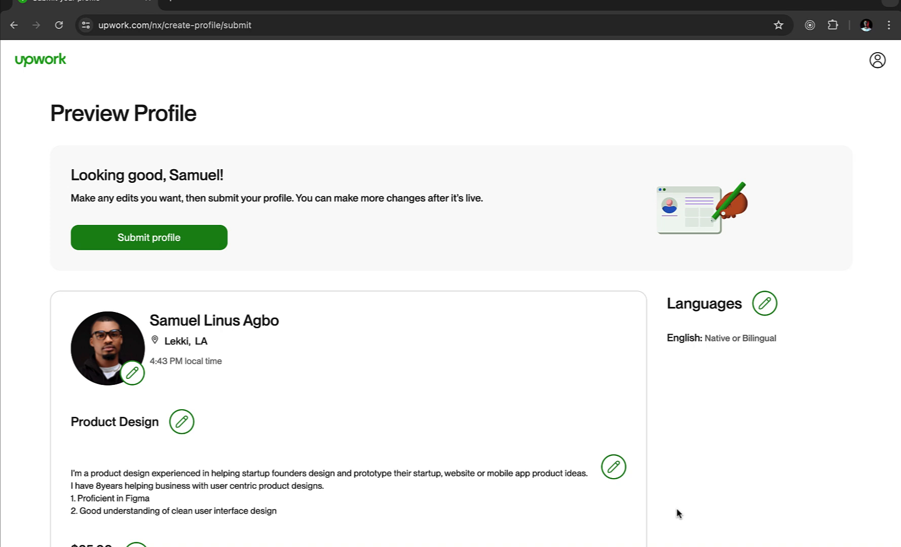
{"action": "scroll", "coordinate": [679, 513], "scroll_direction": "down", "scroll_amount": 10}
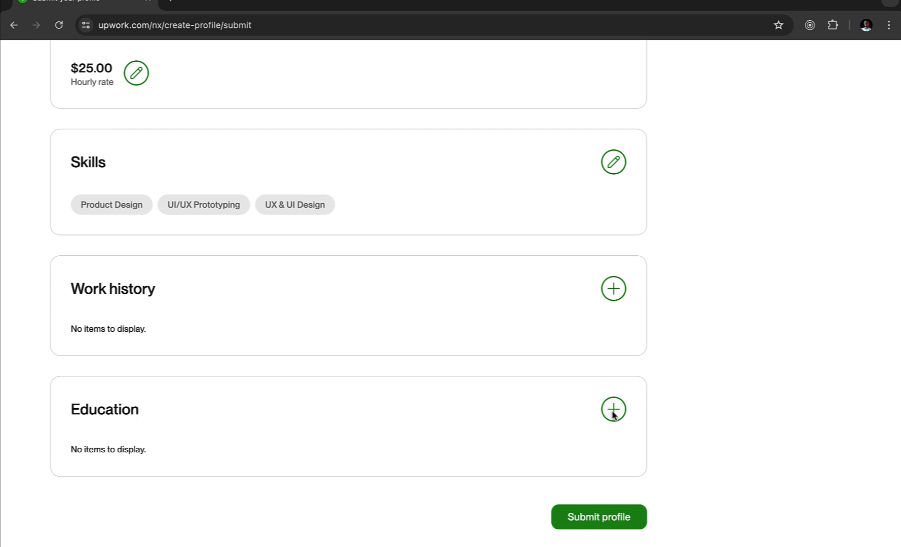
- Submit the profile and look over the 'Your profile is ready!' Connects offers
{"action": "left_click", "coordinate": [593, 518]}
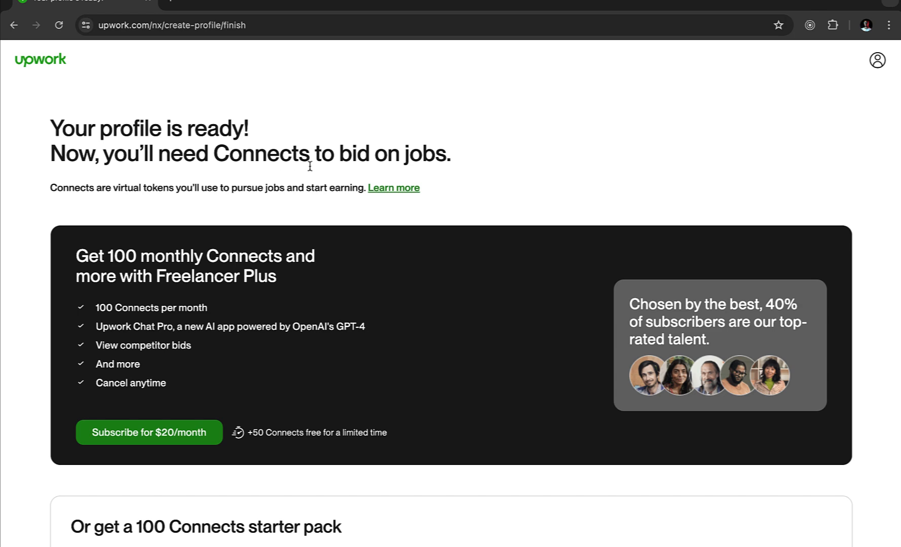
{"action": "scroll", "coordinate": [535, 365], "scroll_direction": "down", "scroll_amount": 1}
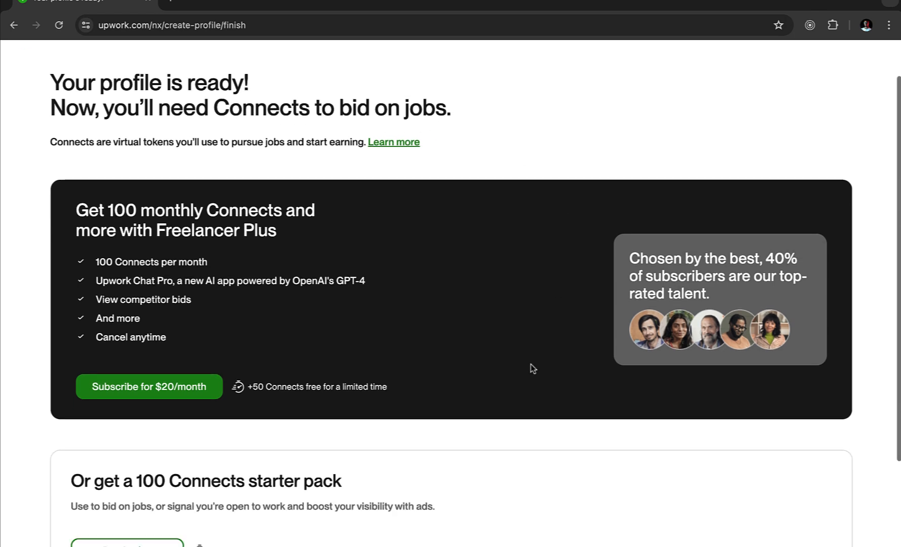
{"action": "scroll", "coordinate": [533, 368], "scroll_direction": "down", "scroll_amount": 2}
{"action": "scroll", "coordinate": [533, 368], "scroll_direction": "down", "scroll_amount": 1}
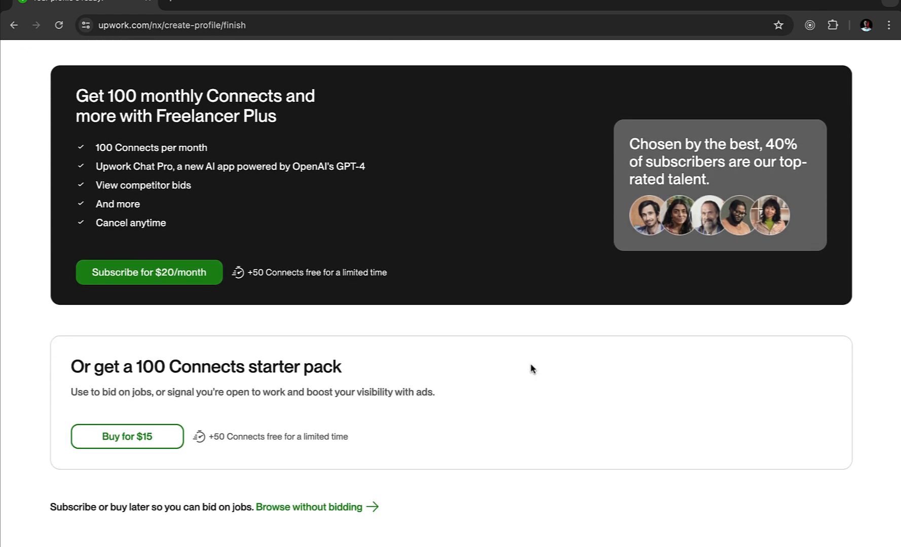
{"action": "scroll", "coordinate": [532, 369], "scroll_direction": "up", "scroll_amount": 3}
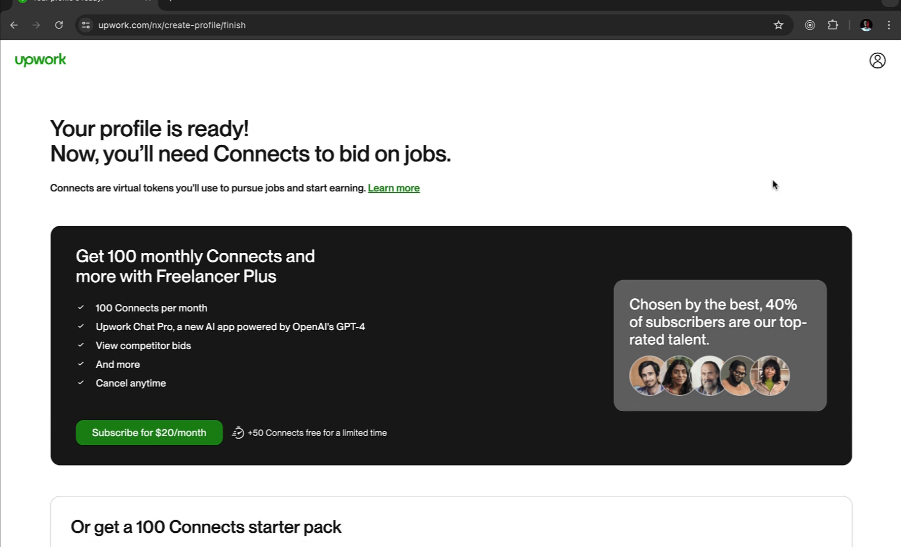
- Open and close the account menu on the finish page
{"action": "left_click", "coordinate": [876, 65]}
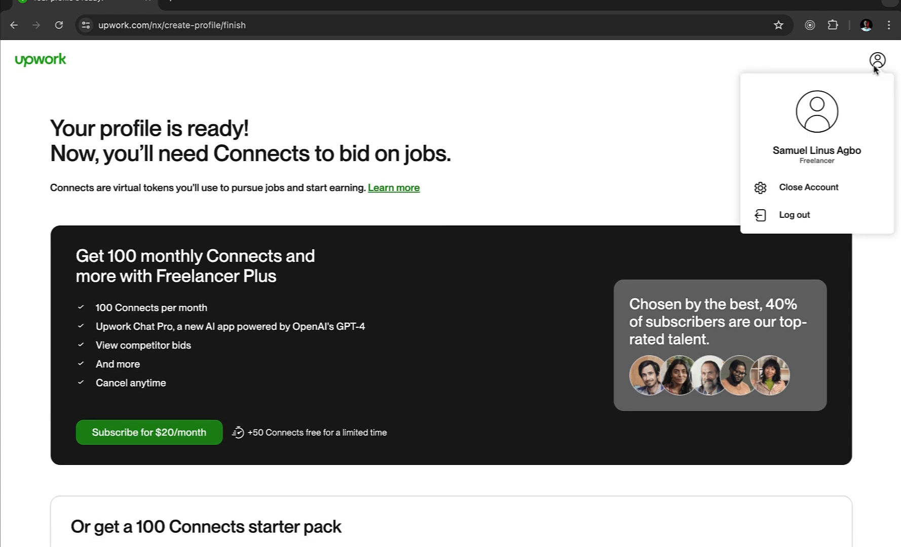
{"action": "left_click", "coordinate": [564, 159]}
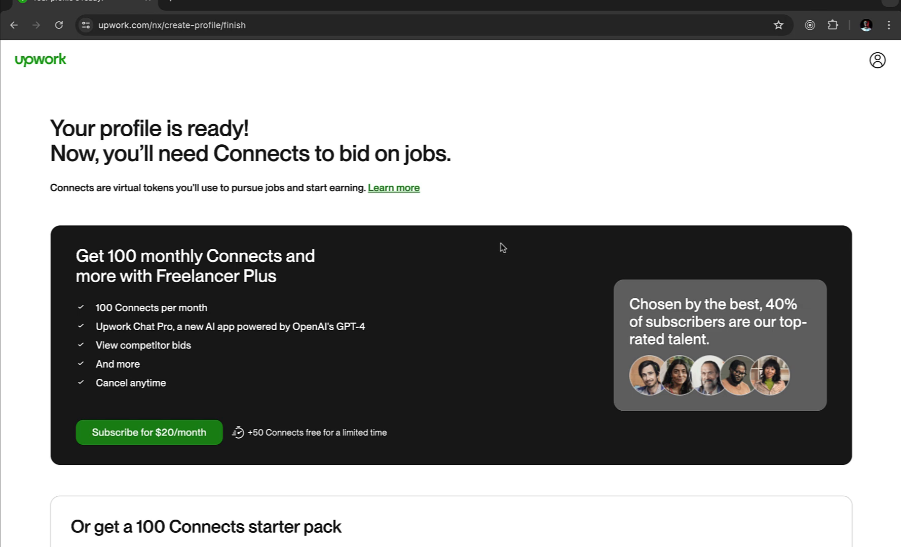
{"action": "scroll", "coordinate": [501, 244], "scroll_direction": "down", "scroll_amount": 2}
{"action": "scroll", "coordinate": [501, 244], "scroll_direction": "up", "scroll_amount": 2}
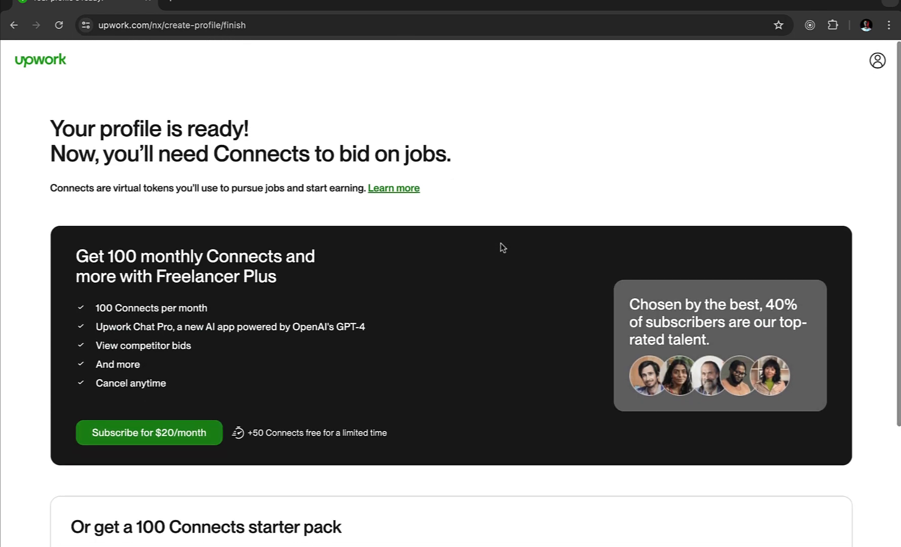
- Return home via the Upwork logo, dismiss the resource-center popup, and browse Best Matches jobs
{"action": "left_click", "coordinate": [35, 60]}
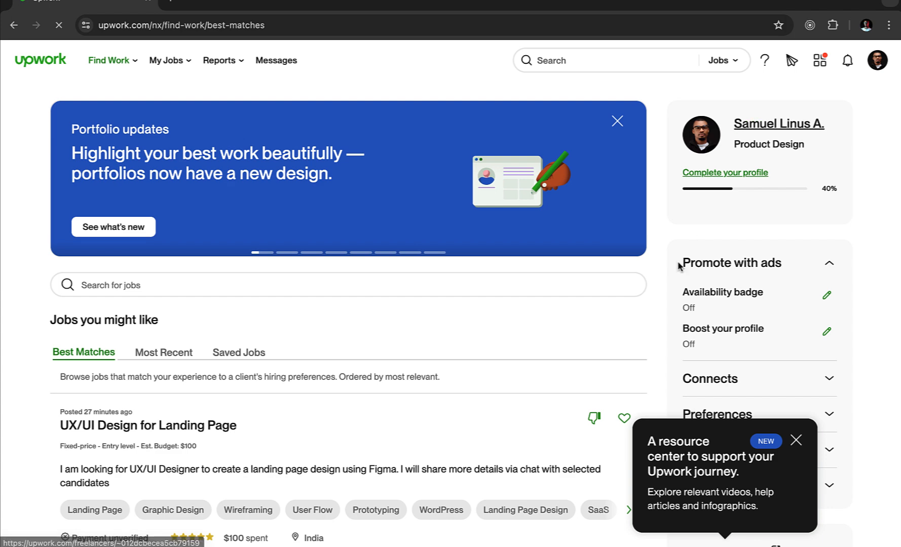
{"action": "left_click", "coordinate": [796, 442]}
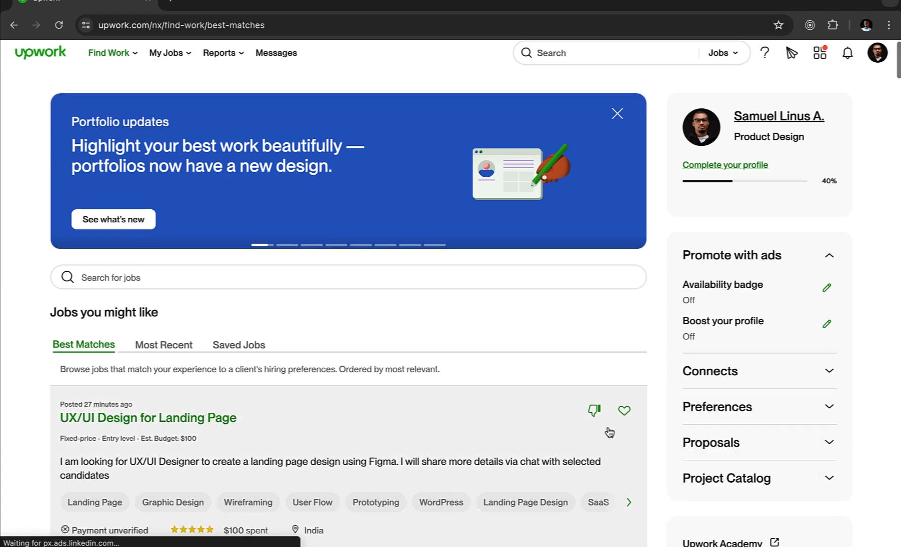
{"action": "scroll", "coordinate": [609, 431], "scroll_direction": "down", "scroll_amount": 5}
{"action": "scroll", "coordinate": [610, 432], "scroll_direction": "up", "scroll_amount": 2}
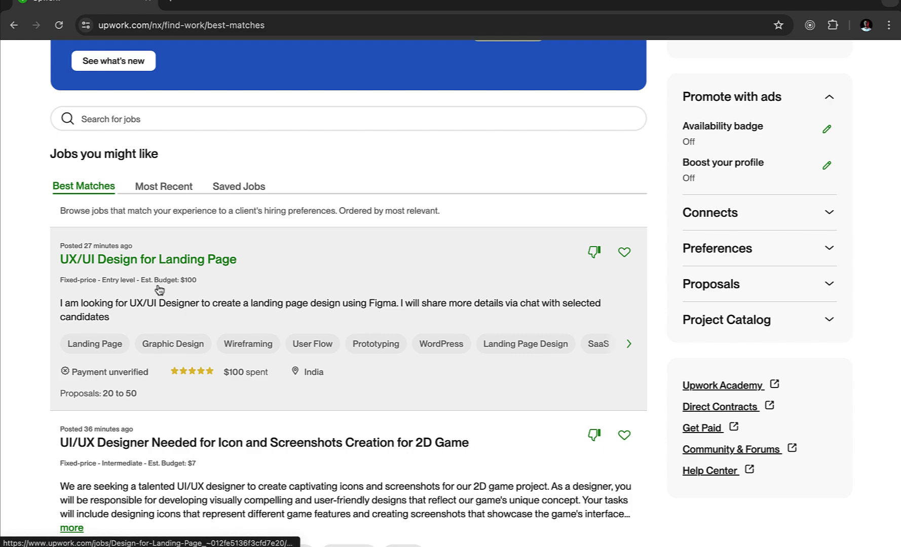
{"action": "scroll", "coordinate": [187, 410], "scroll_direction": "down", "scroll_amount": 3}
{"action": "scroll", "coordinate": [189, 412], "scroll_direction": "down", "scroll_amount": 4}
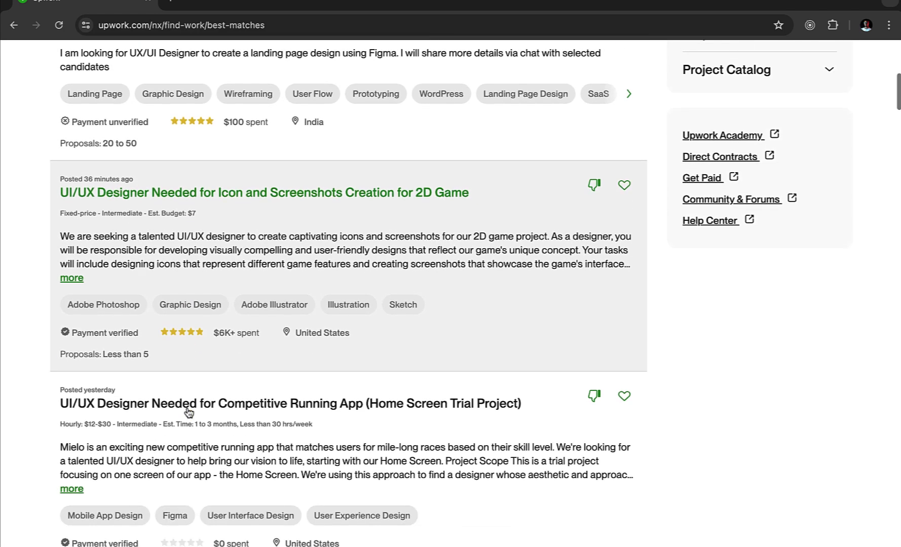
{"action": "scroll", "coordinate": [189, 412], "scroll_direction": "up", "scroll_amount": 10}
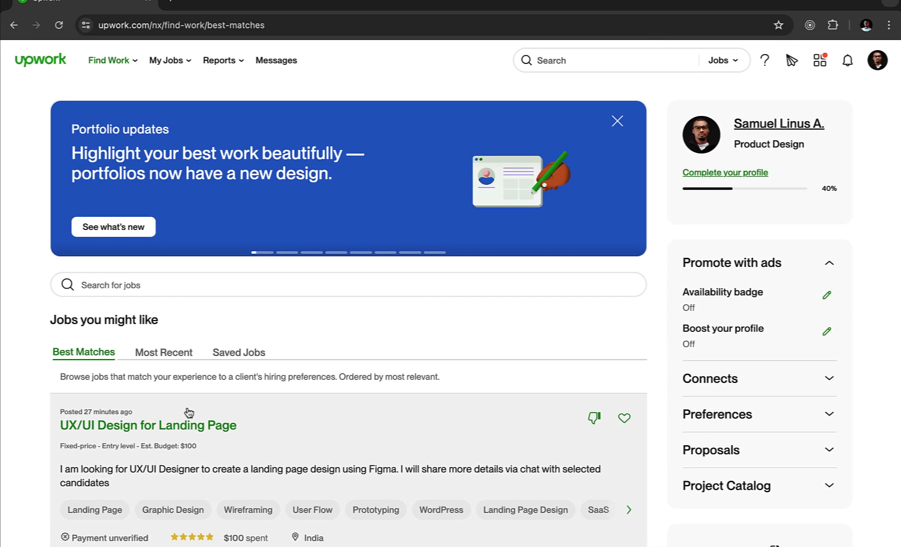